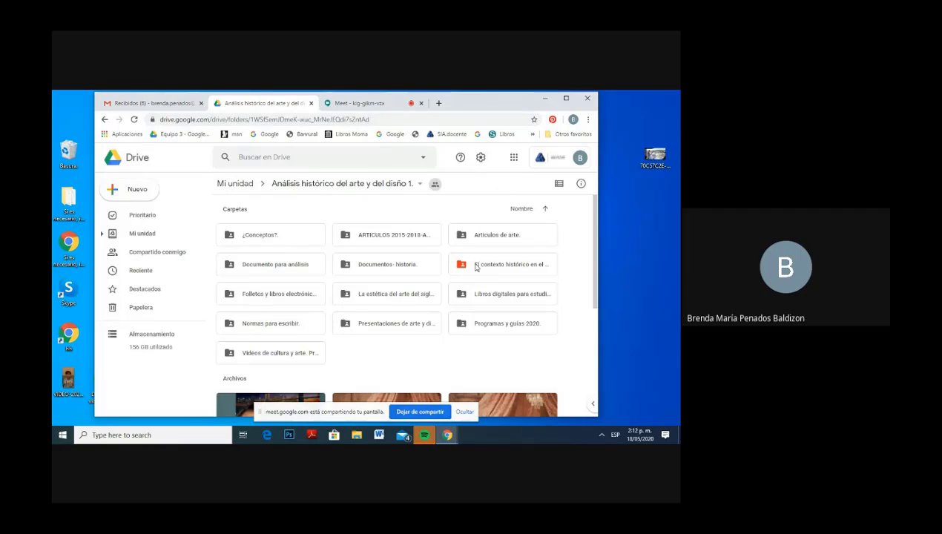
# Check who the folder El contexto histórico en el siglo XXI is shared with, leaving its sharing settings as they are.
pyautogui.rightClick(475, 266)
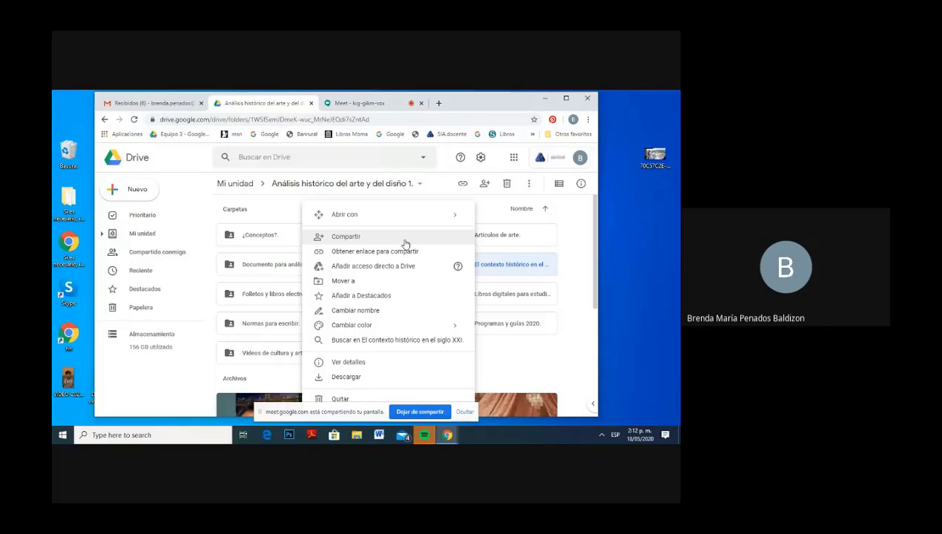
pyautogui.click(405, 238)
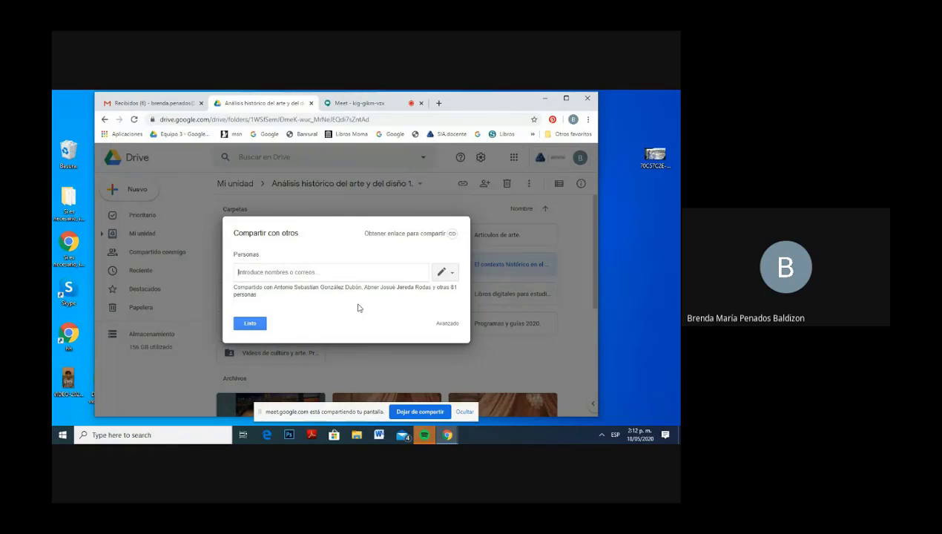
pyautogui.click(249, 324)
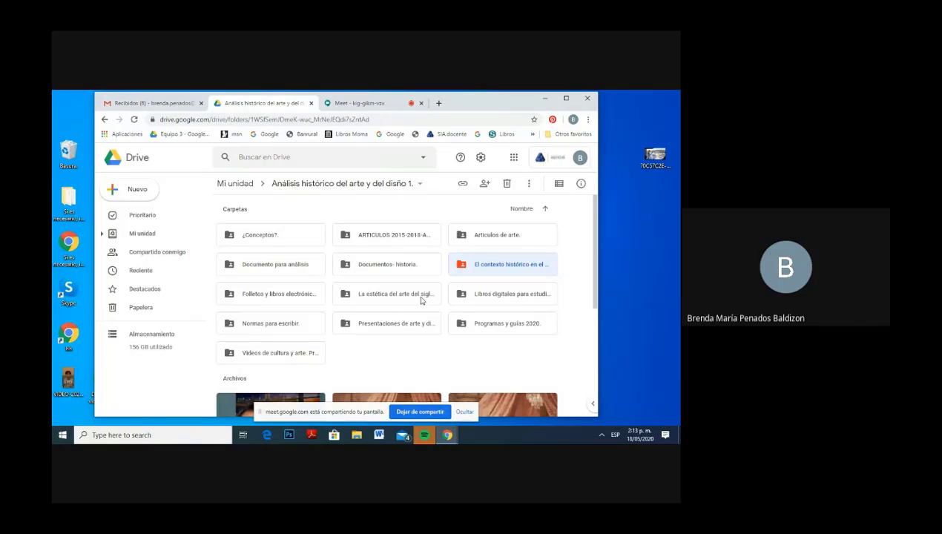
# Go into the folder El contexto histórico en el siglo XXI and check the sharing of its Egipto subfolder.
pyautogui.doubleClick(480, 265)
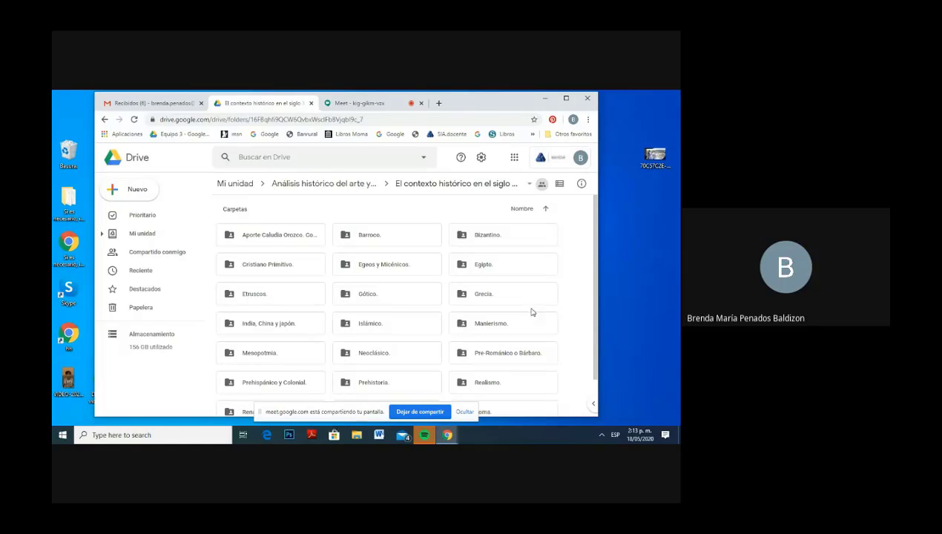
pyautogui.rightClick(522, 271)
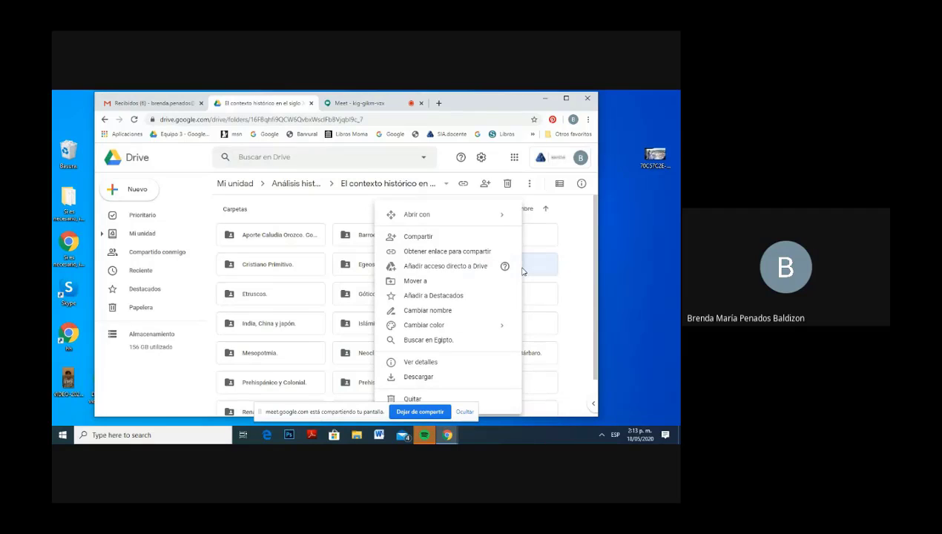
pyautogui.click(497, 237)
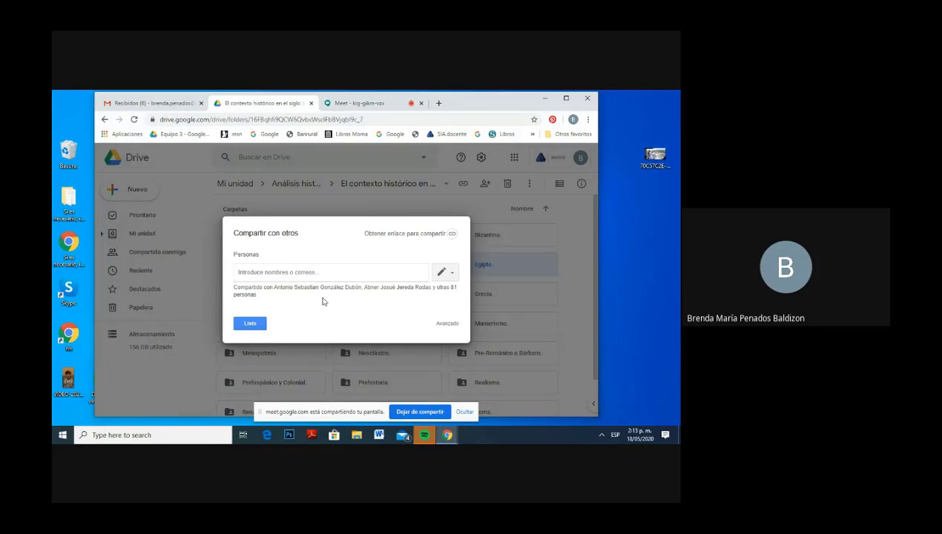
pyautogui.click(250, 324)
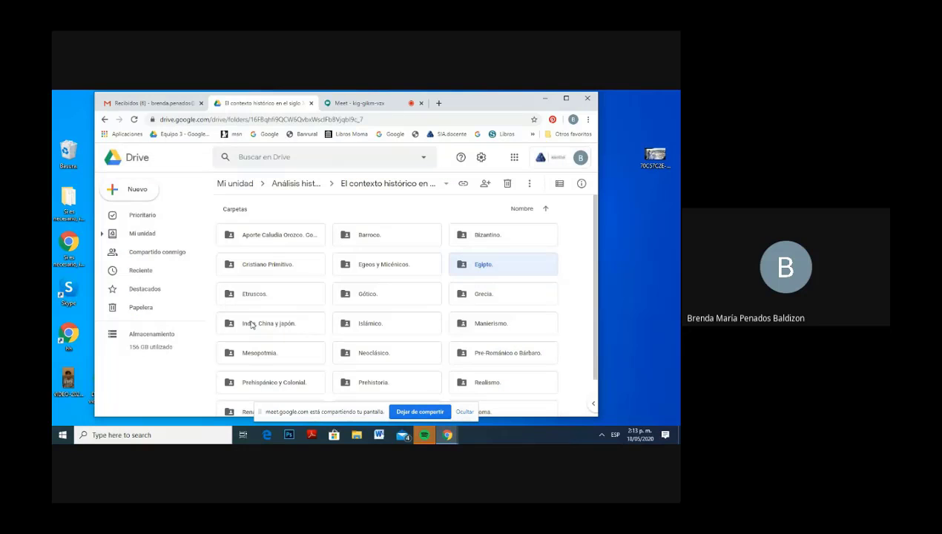
# Return to Mi unidad and bring up the available actions for the folder Análisis histórico del arte y del disño 1.
pyautogui.click(105, 120)
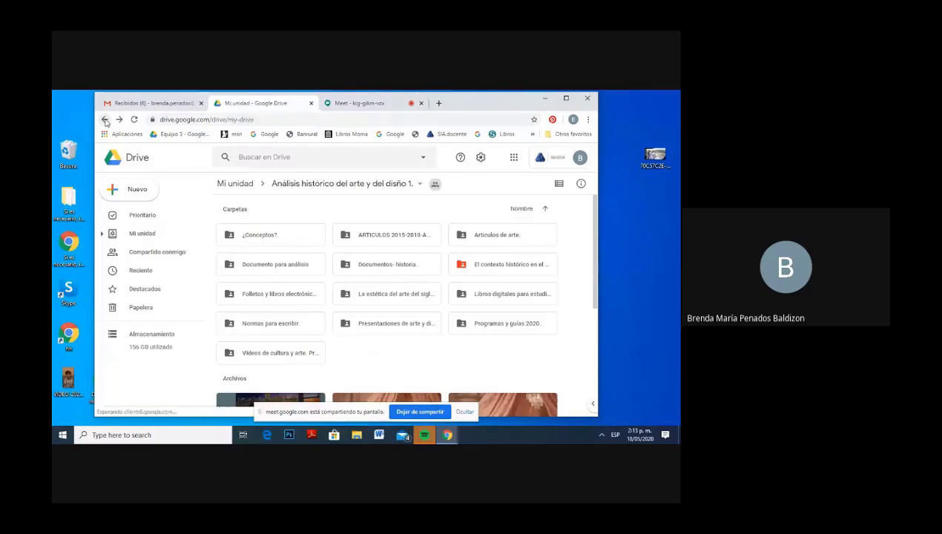
pyautogui.click(104, 119)
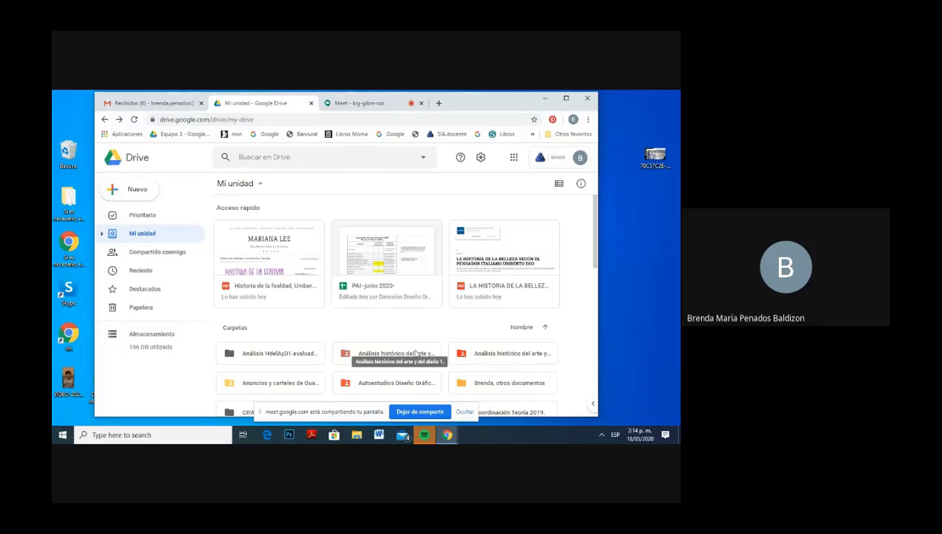
pyautogui.click(416, 353)
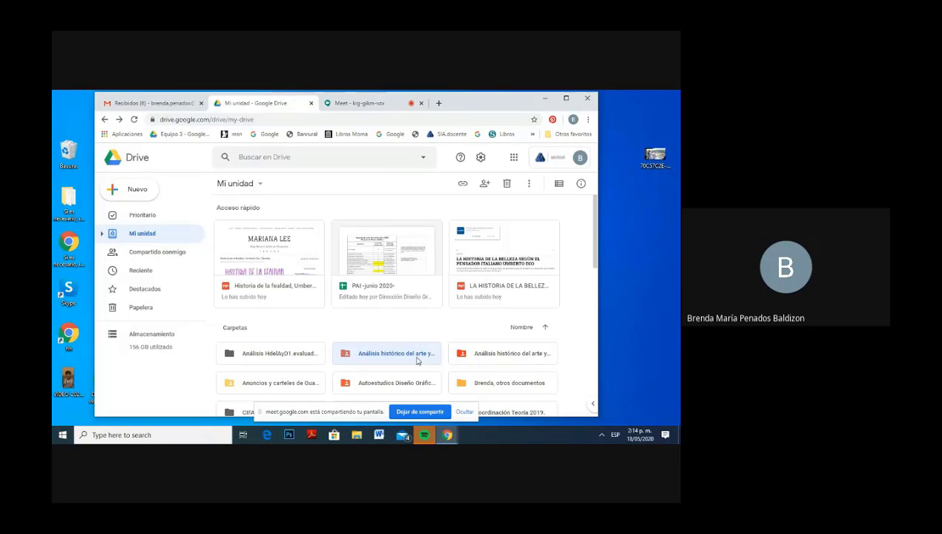
pyautogui.rightClick(417, 361)
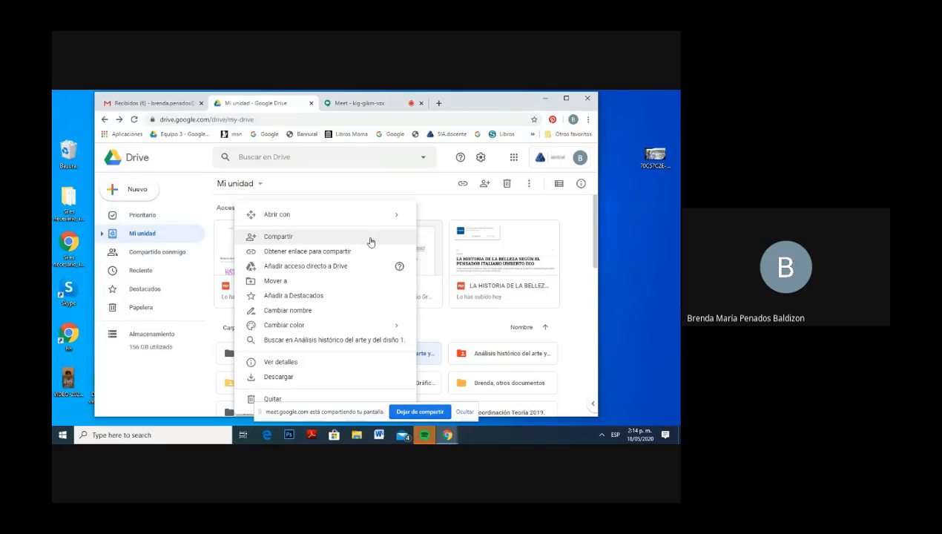
# Dismiss the folder's actions and close the Drive page to return to the Meet call.
pyautogui.click(662, 266)
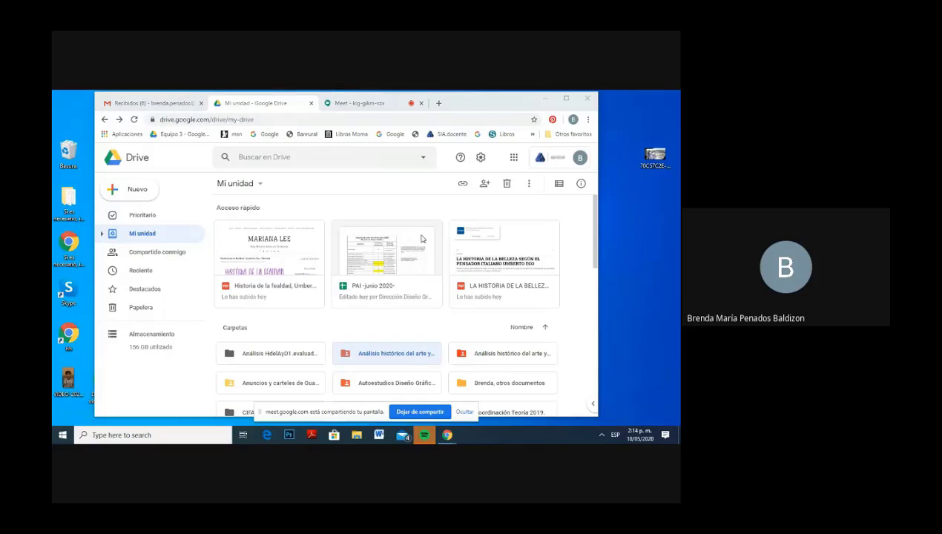
pyautogui.click(311, 105)
pyautogui.click(311, 104)
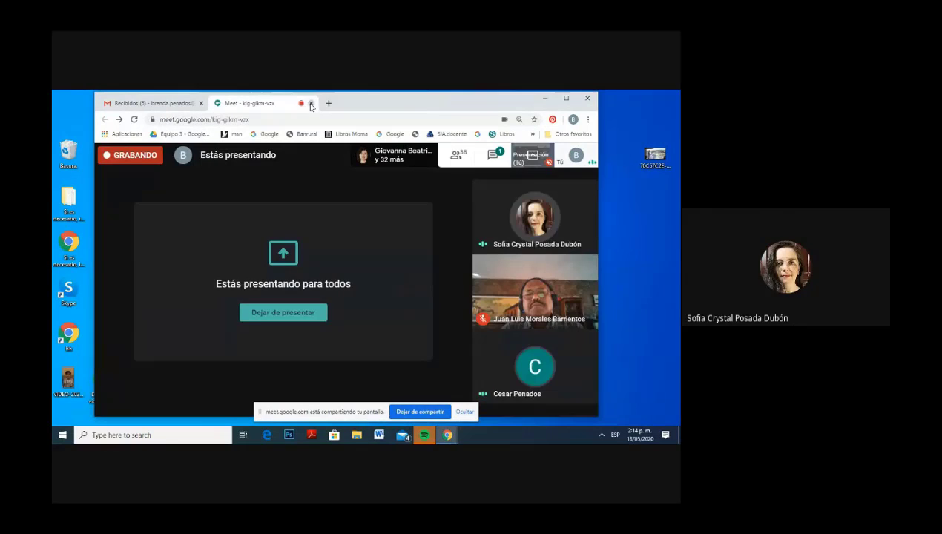
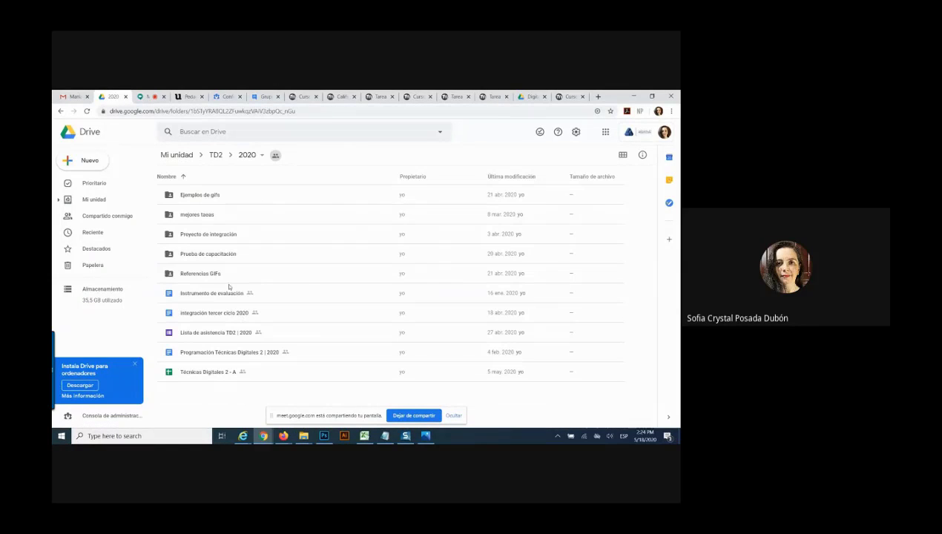
# Create a new folder named Ejercicios inside the 2020 folder of TD2.
pyautogui.click(87, 163)
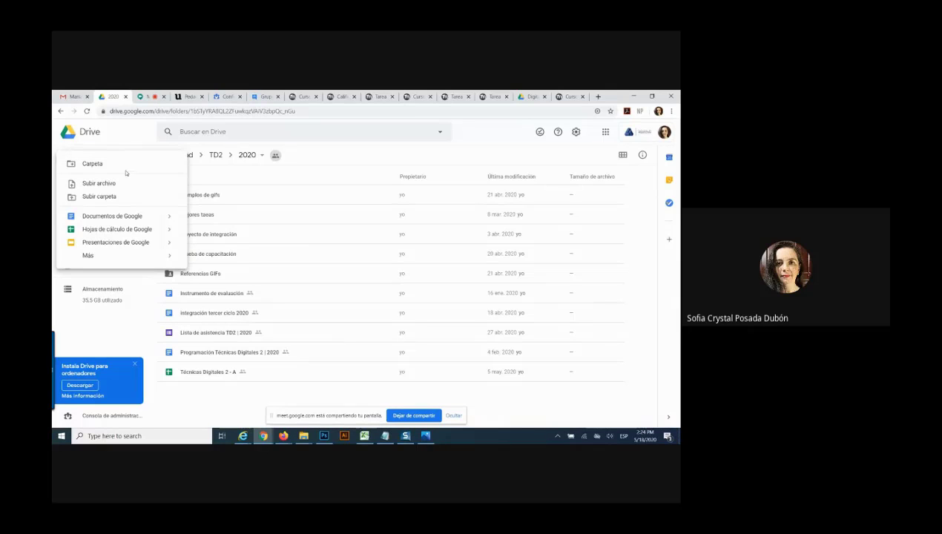
pyautogui.click(410, 258)
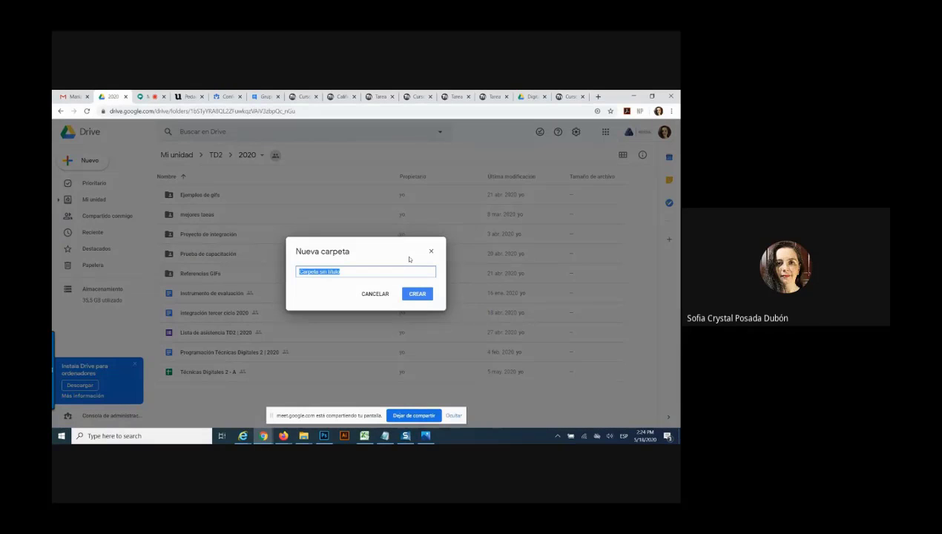
pyautogui.write('Ejercicios')
pyautogui.click(415, 295)
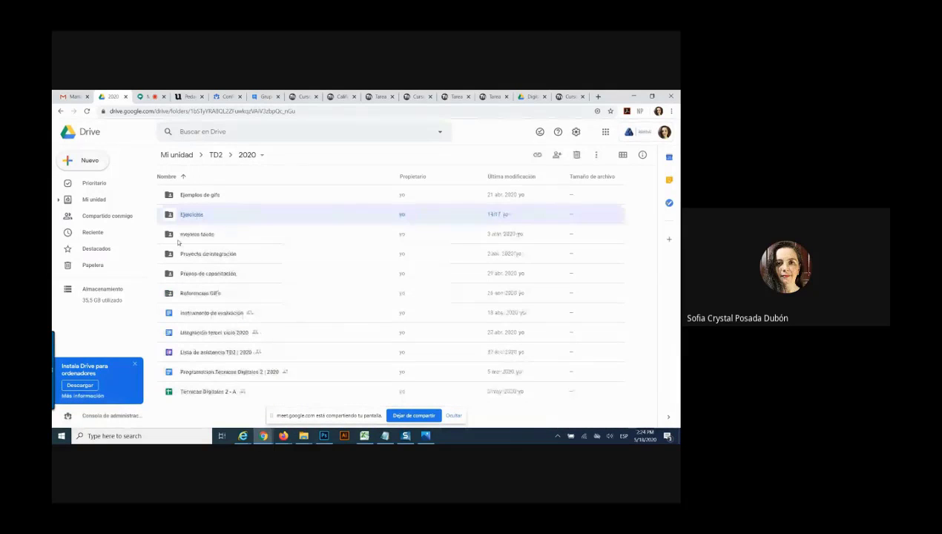
# Open the link-sharing choices in the advanced sharing settings of the Ejercicios folder.
pyautogui.rightClick(192, 215)
pyautogui.click(237, 244)
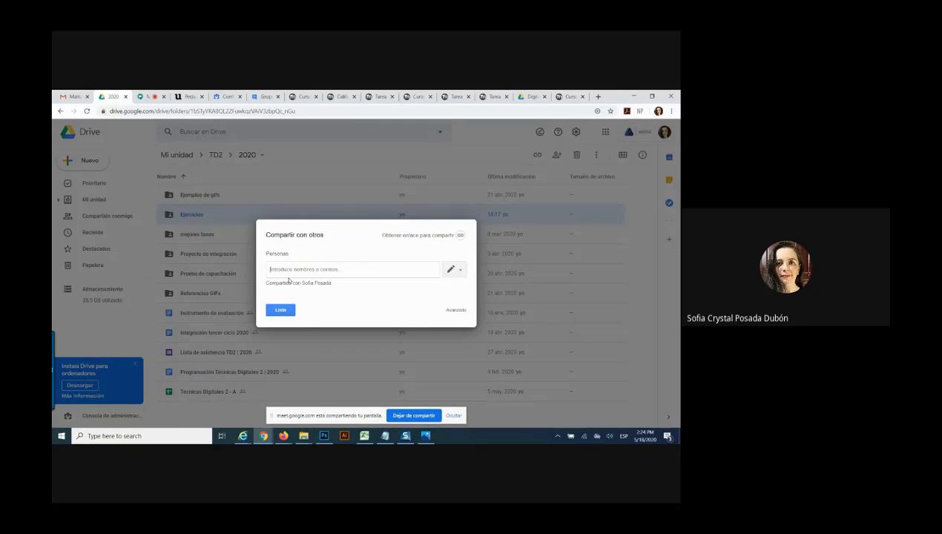
pyautogui.click(453, 312)
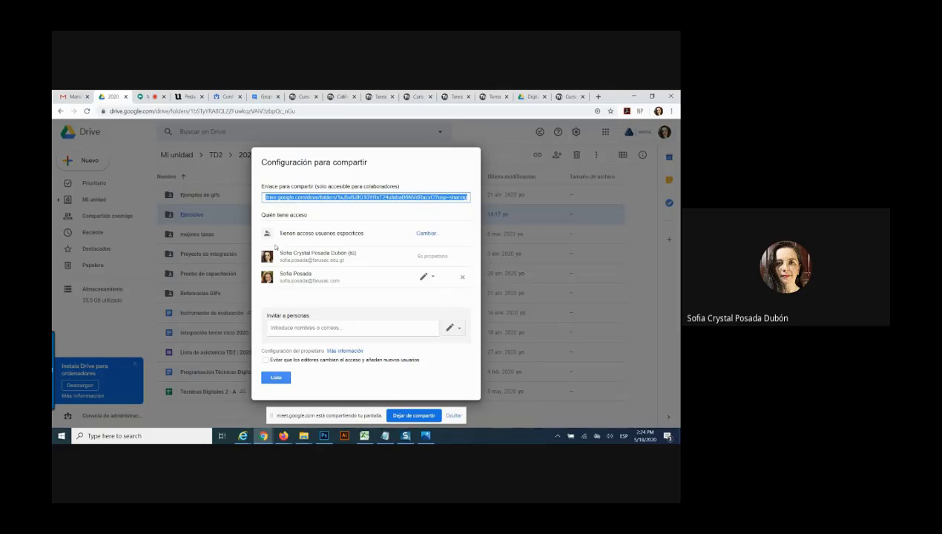
pyautogui.moveTo(365, 234); pyautogui.dragTo(276, 238)
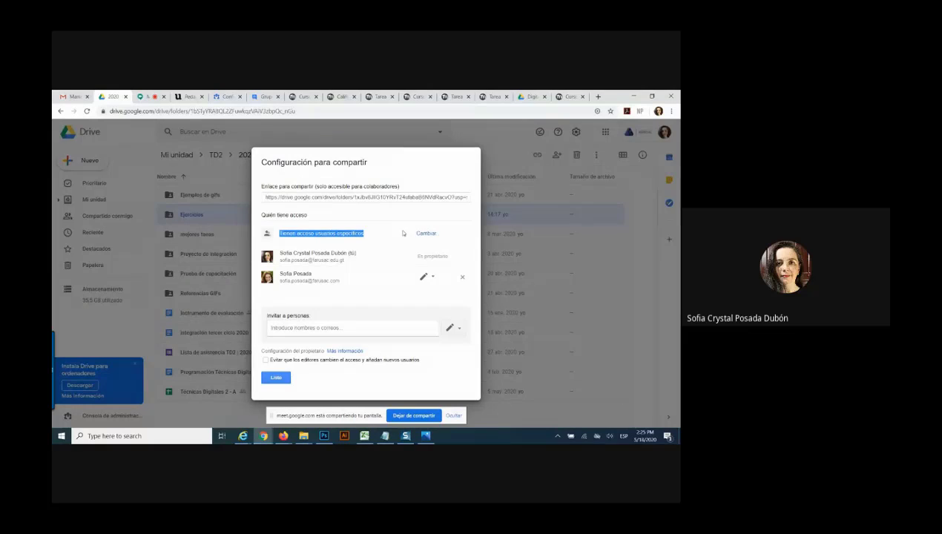
pyautogui.click(425, 235)
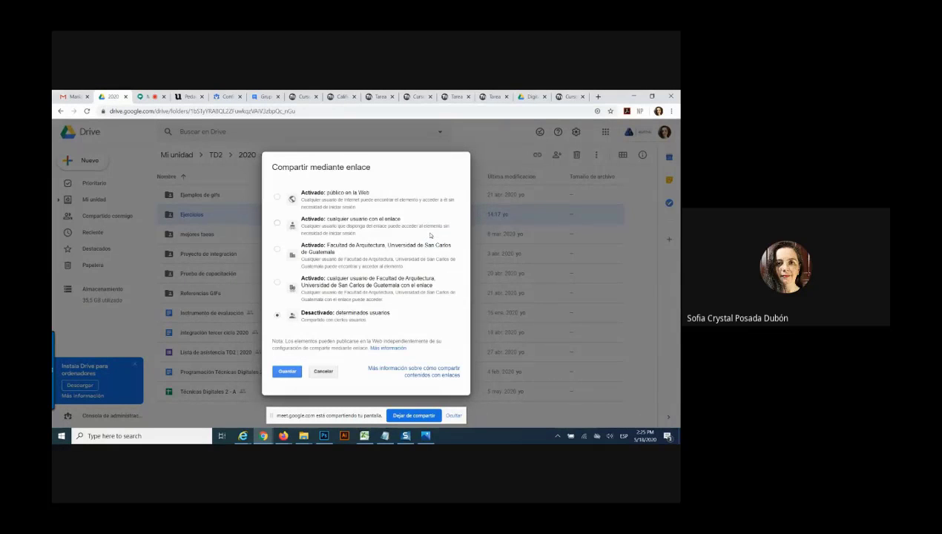
# Turn on sharing for Facultad de Arquitectura, Universidad de San Carlos de Guatemala with Solo puede ver access, and hide the screen-sharing notice.
pyautogui.click(277, 250)
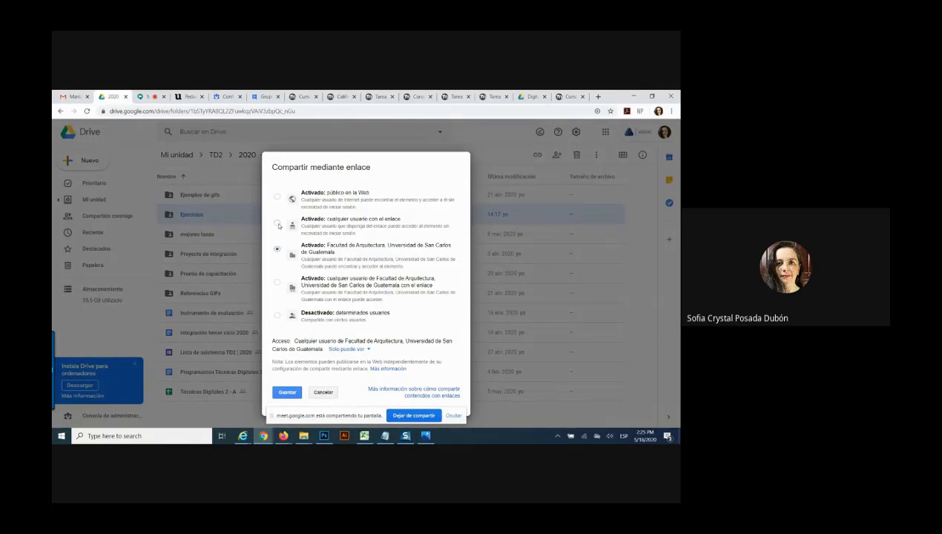
pyautogui.click(278, 224)
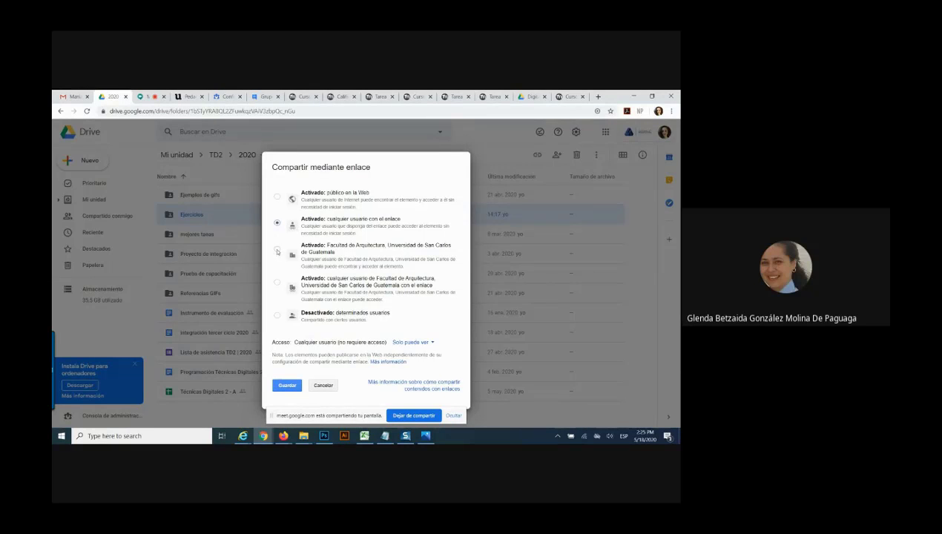
pyautogui.click(277, 250)
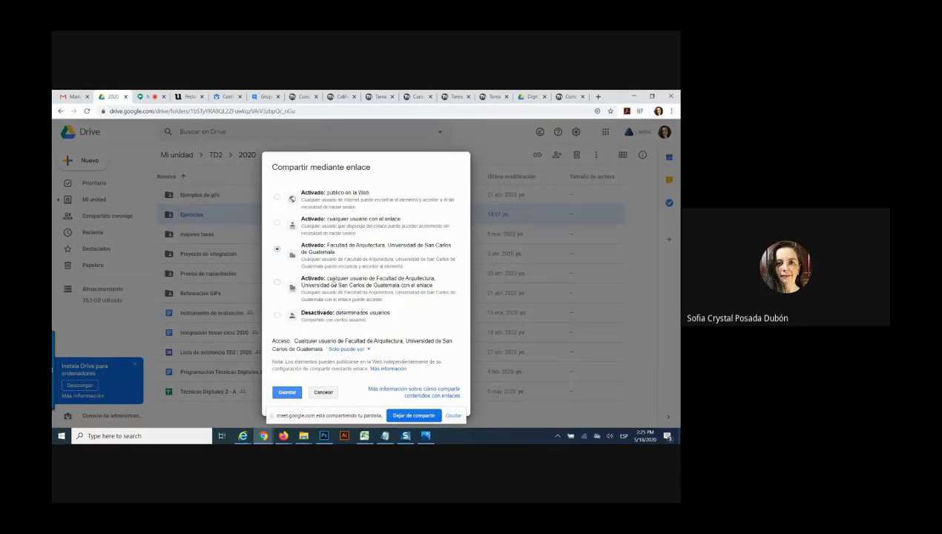
pyautogui.click(350, 351)
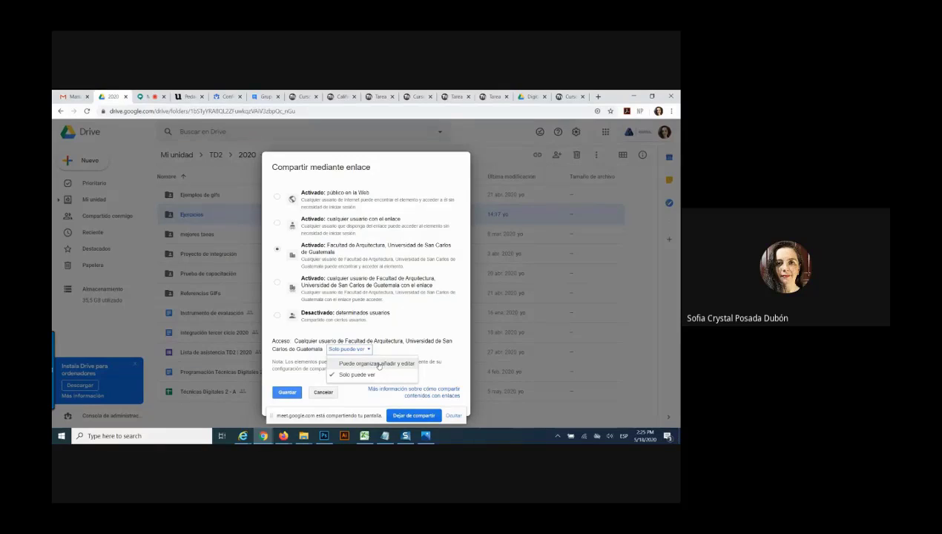
pyautogui.click(364, 373)
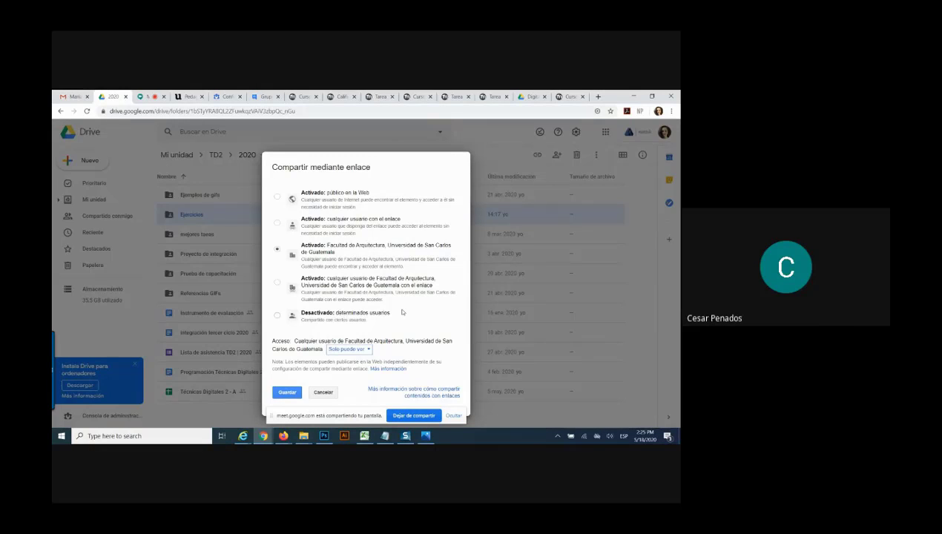
pyautogui.click(453, 415)
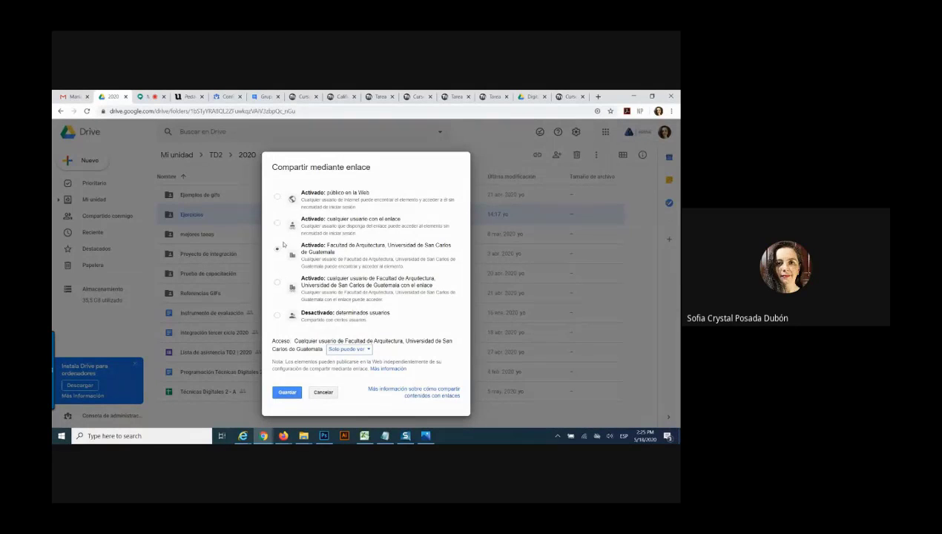
# Compare the faculty-wide option with the faculty link-only option, then save faculty-wide access and finish the sharing configuration.
pyautogui.click(277, 283)
pyautogui.click(277, 249)
pyautogui.click(277, 283)
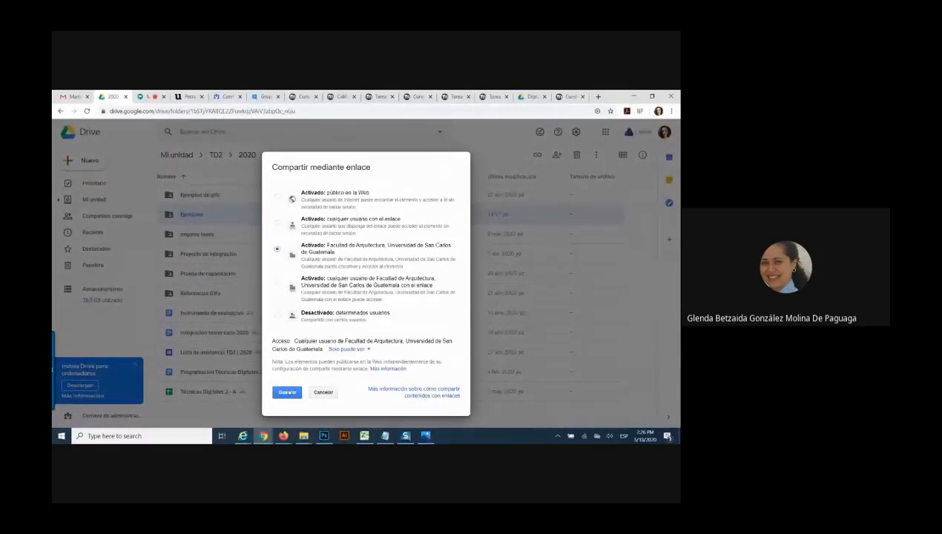
pyautogui.click(287, 392)
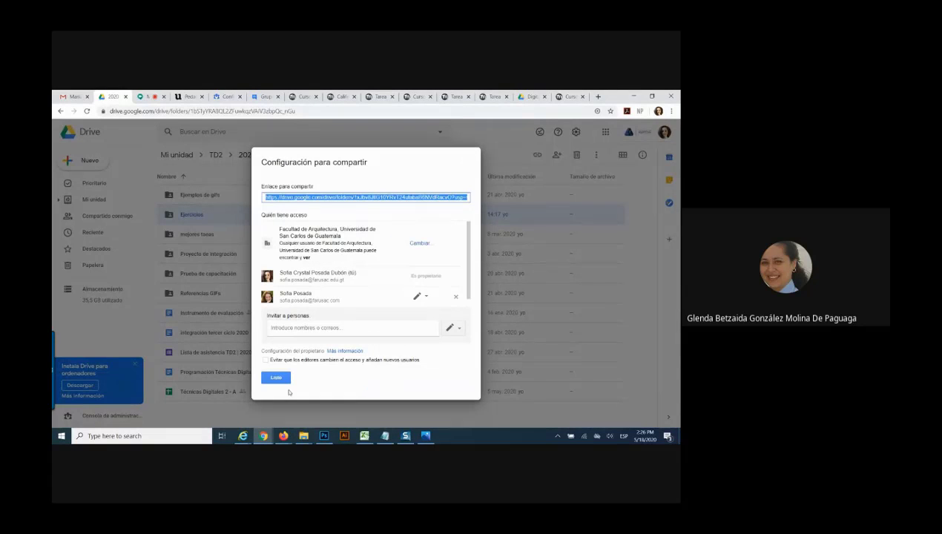
pyautogui.click(276, 378)
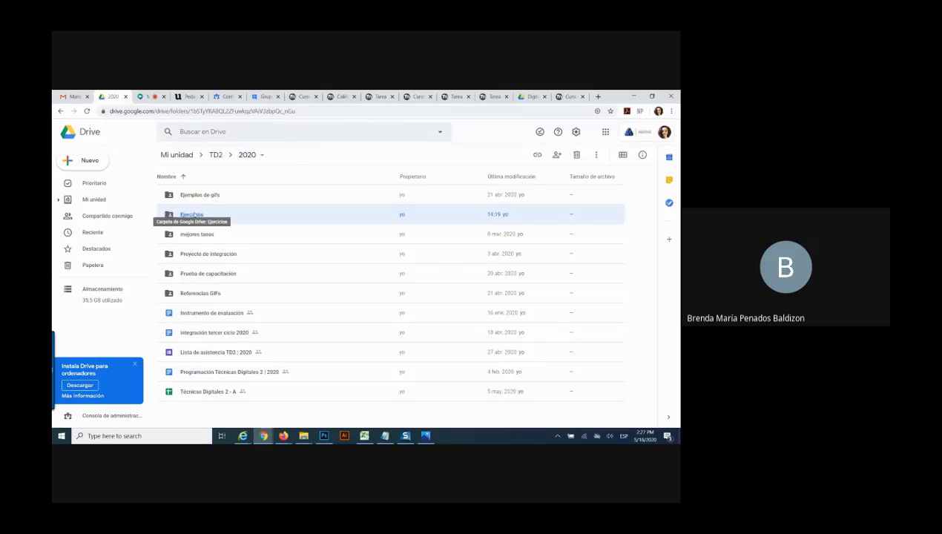
# Open the mejores taeas folder and view its contents as a grid, then as a list again.
pyautogui.doubleClick(208, 238)
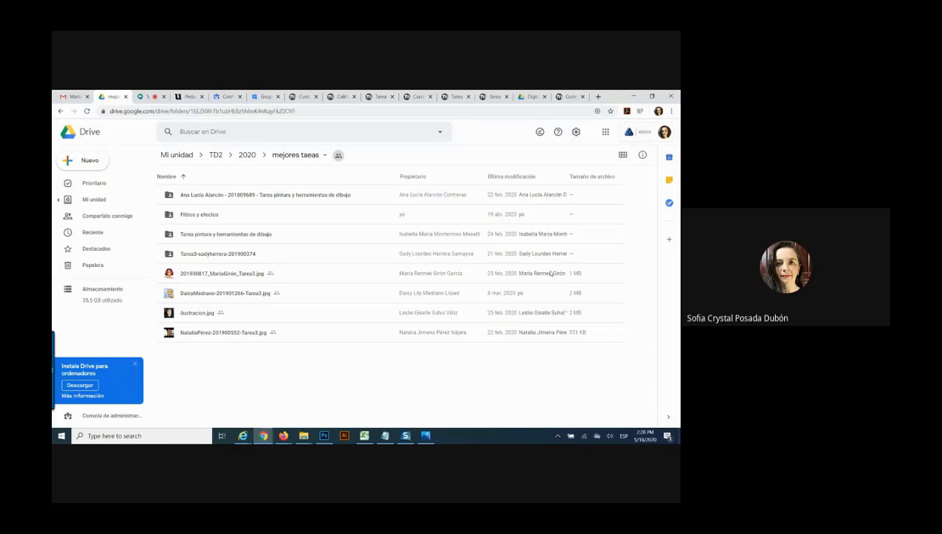
pyautogui.click(623, 157)
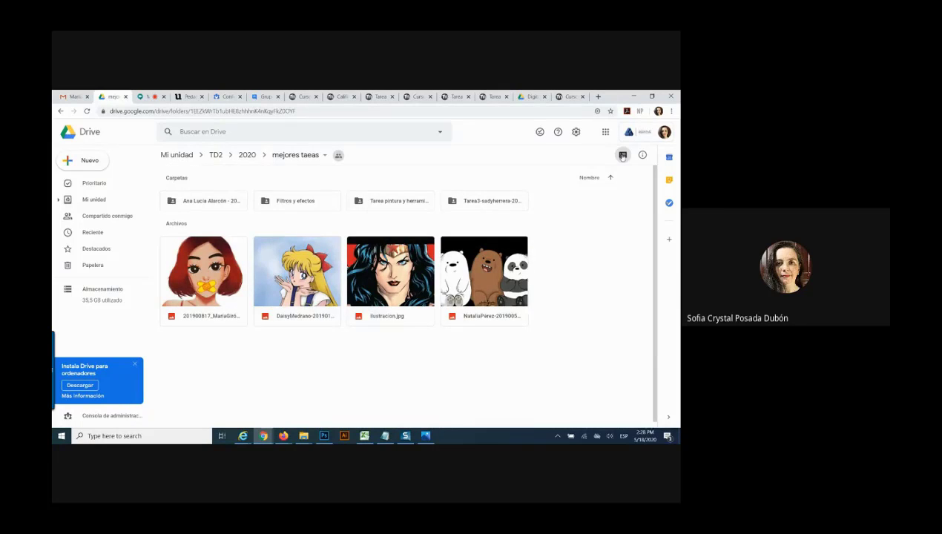
pyautogui.click(622, 156)
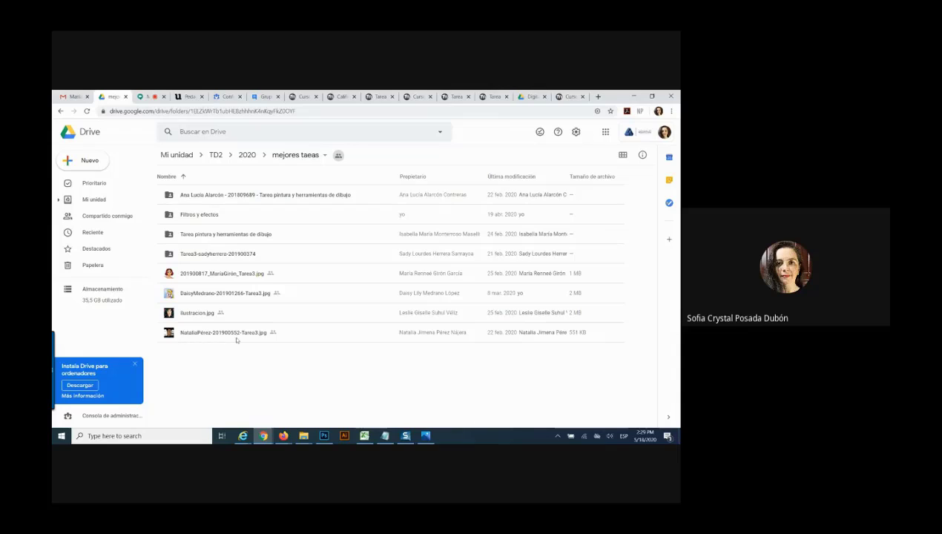
# Open the link-sharing choices in the advanced sharing settings of the mejores taeas folder.
pyautogui.click(504, 334)
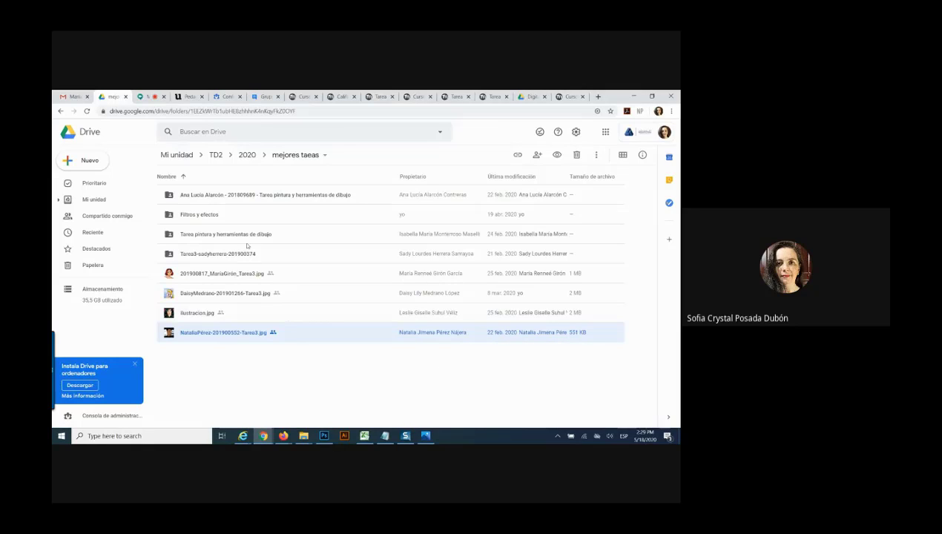
pyautogui.click(284, 156)
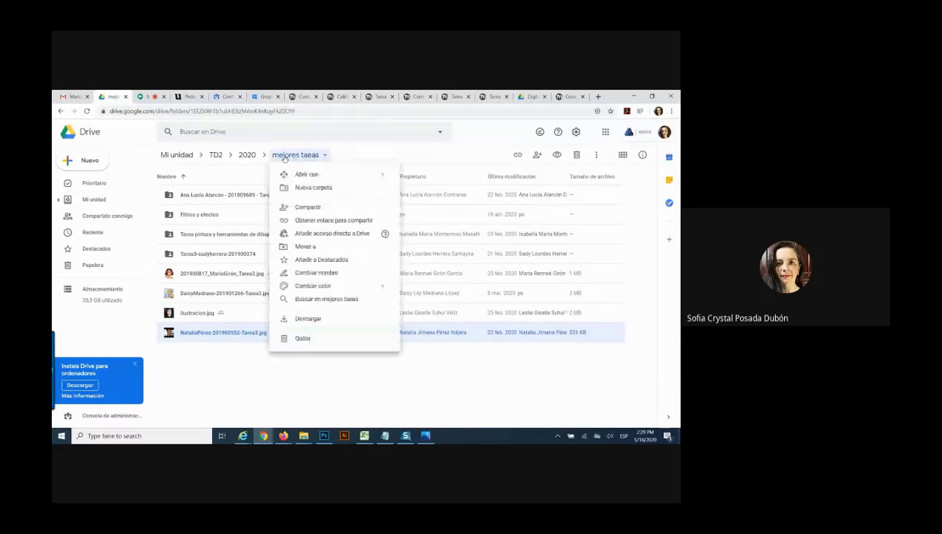
pyautogui.click(301, 207)
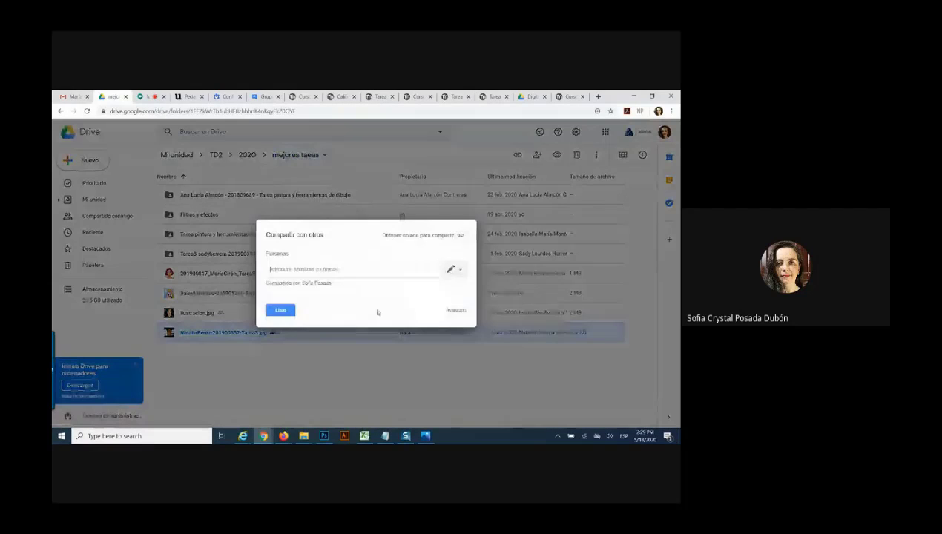
pyautogui.click(455, 309)
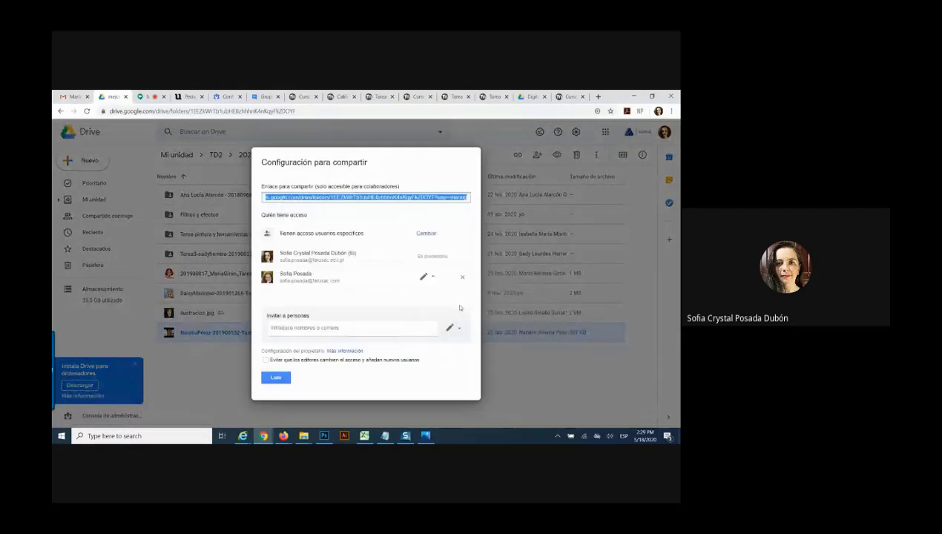
pyautogui.click(427, 234)
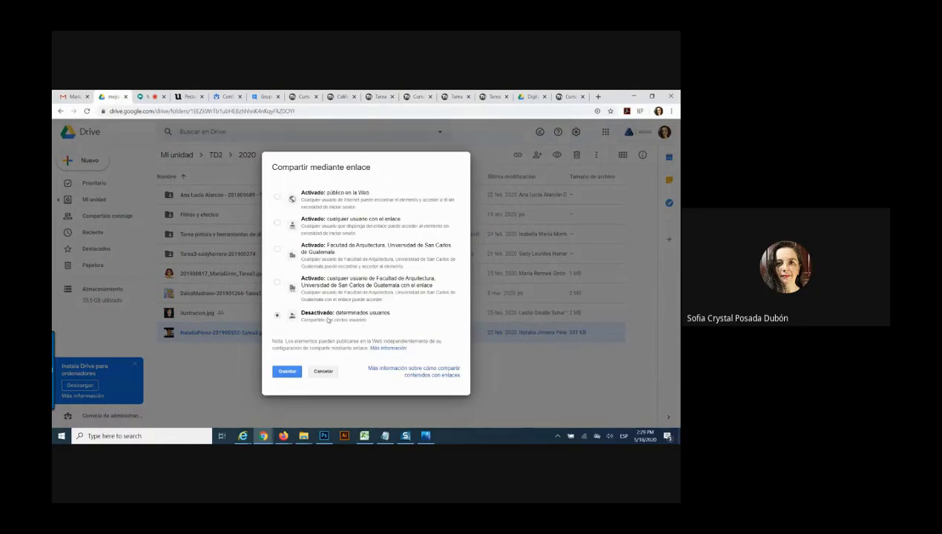
# Save the folder's sharing as Desactivado: determinados usuarios, finish the sharing configuration, and return to the Google Meet call.
pyautogui.click(287, 373)
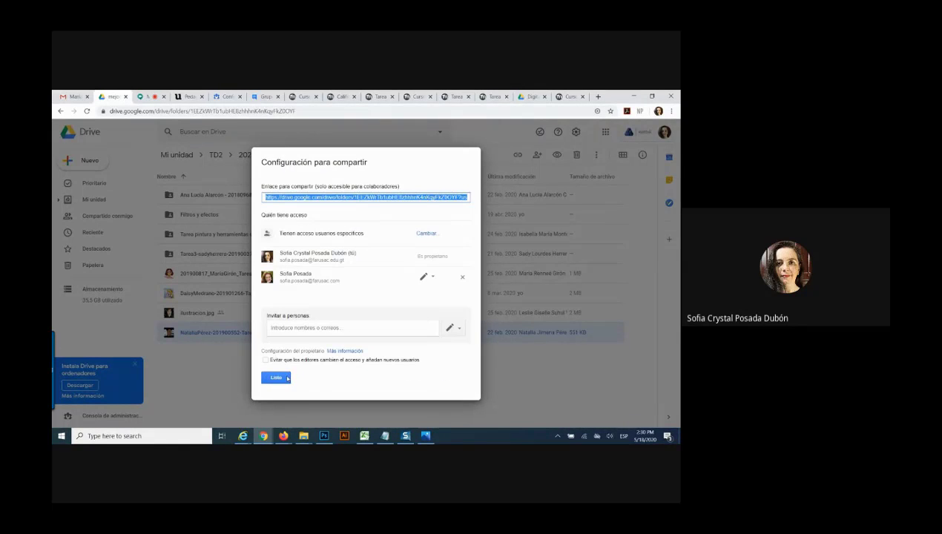
pyautogui.click(275, 378)
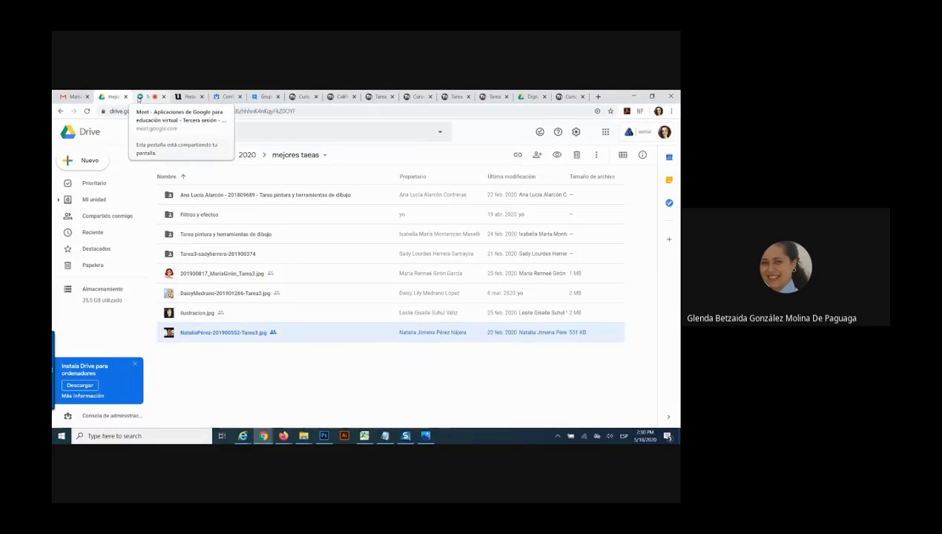
pyautogui.click(300, 392)
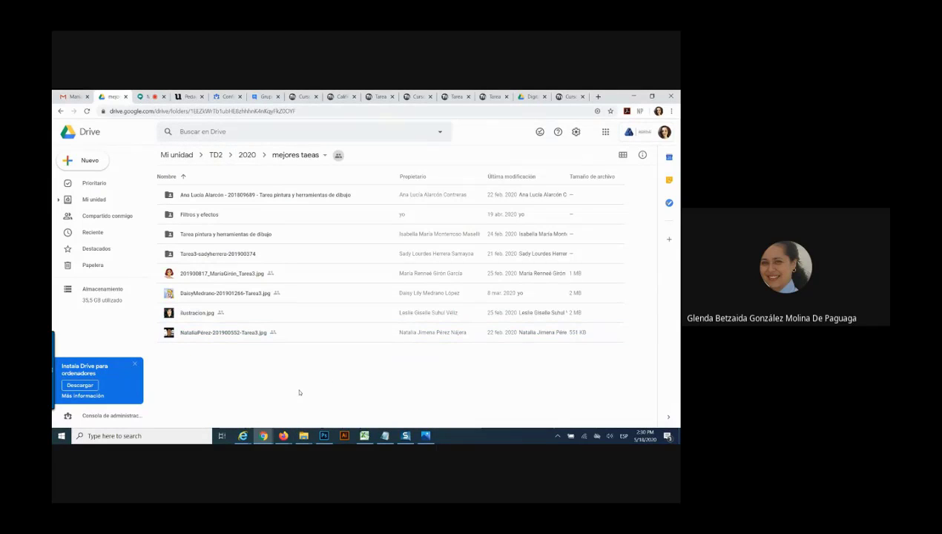
pyautogui.click(143, 99)
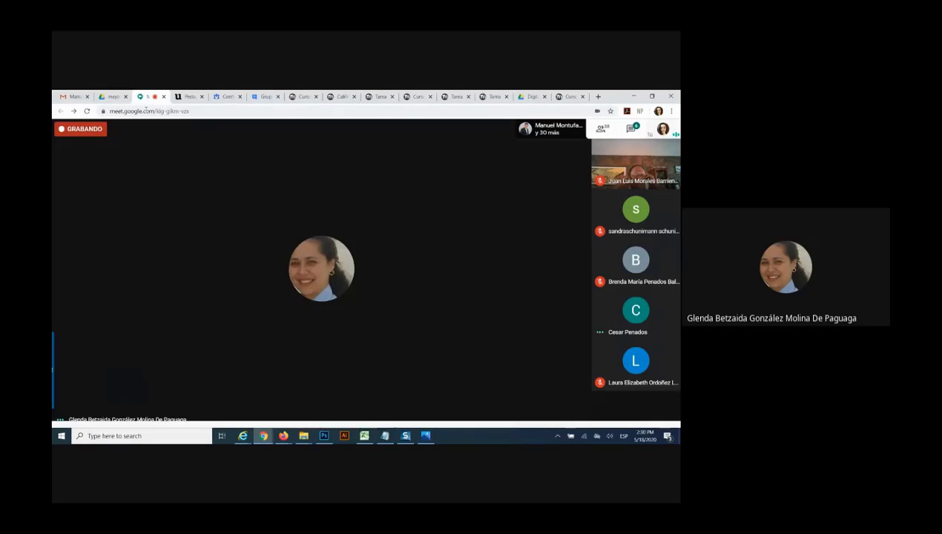
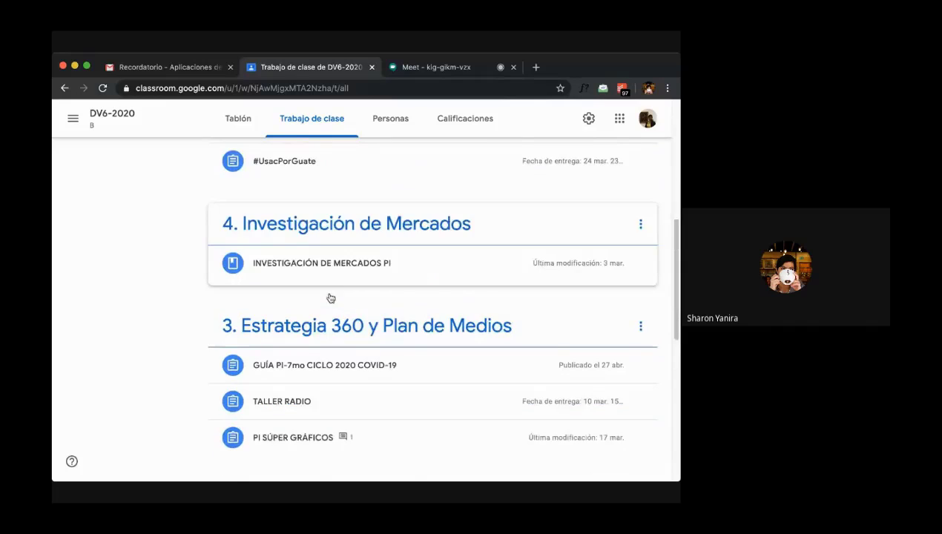
# Open the student submissions of the BASURA DE MARCA assignment under 5. Tipos de campañas.
pyautogui.scroll(3, 330, 297)
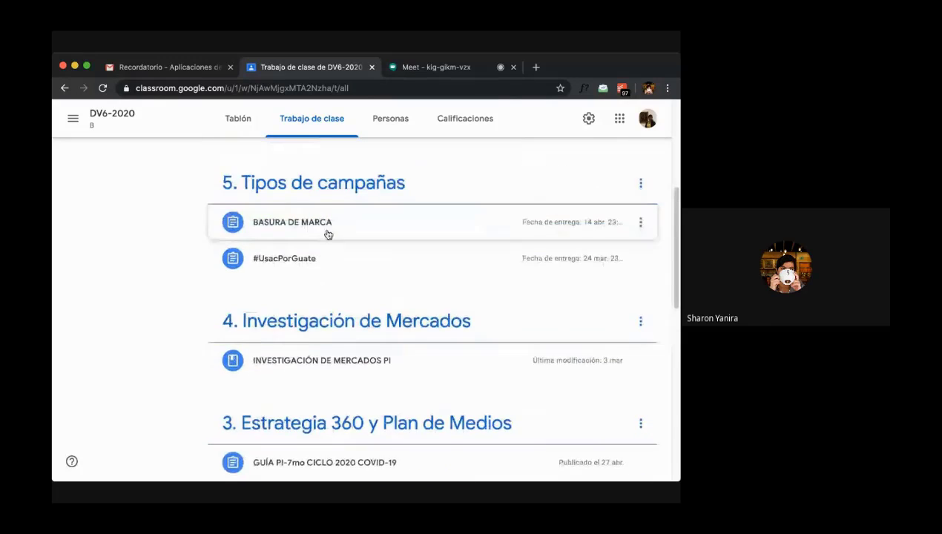
pyautogui.click(325, 232)
pyautogui.click(514, 300)
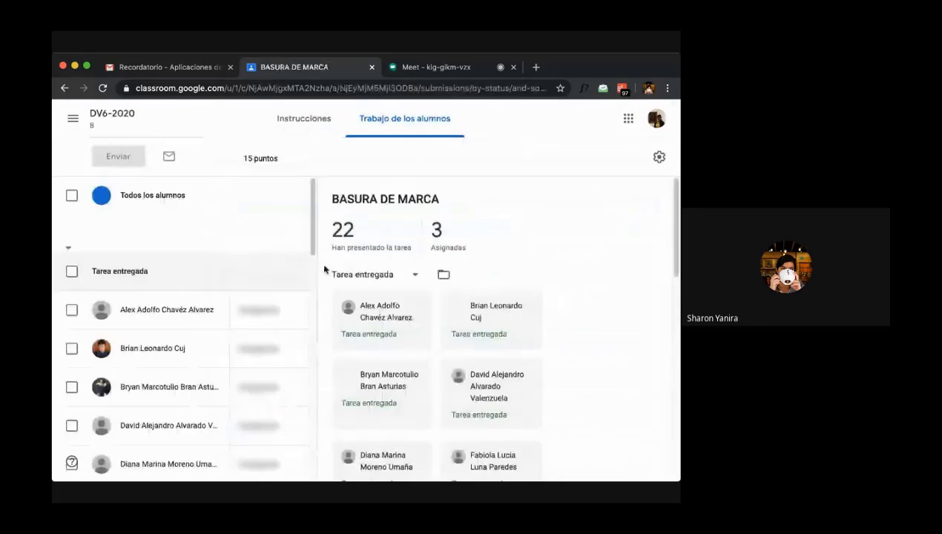
# Examine the BASURA DE MARCA student list for submitted, late and missing work.
pyautogui.scroll(-1, 311, 225)
pyautogui.scroll(-1, 313, 224)
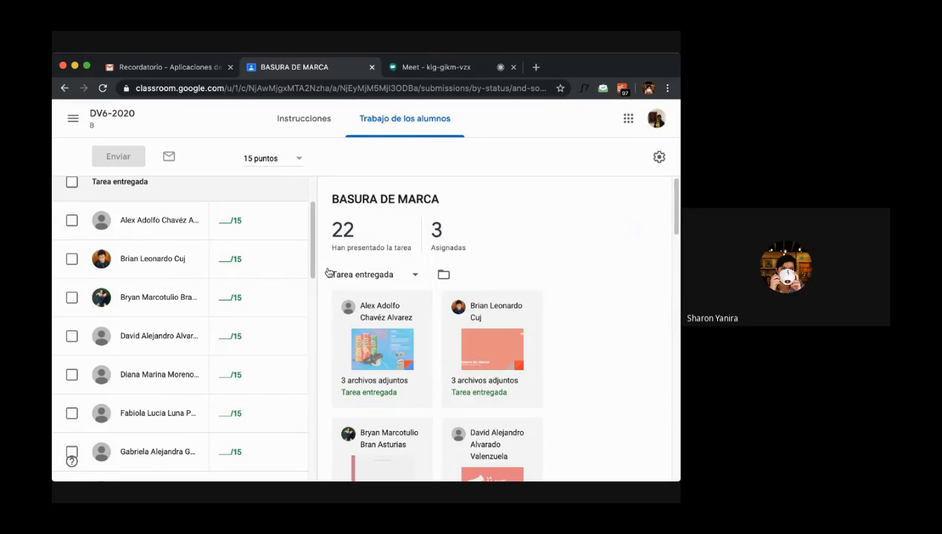
pyautogui.moveTo(312, 216); pyautogui.dragTo(316, 435)
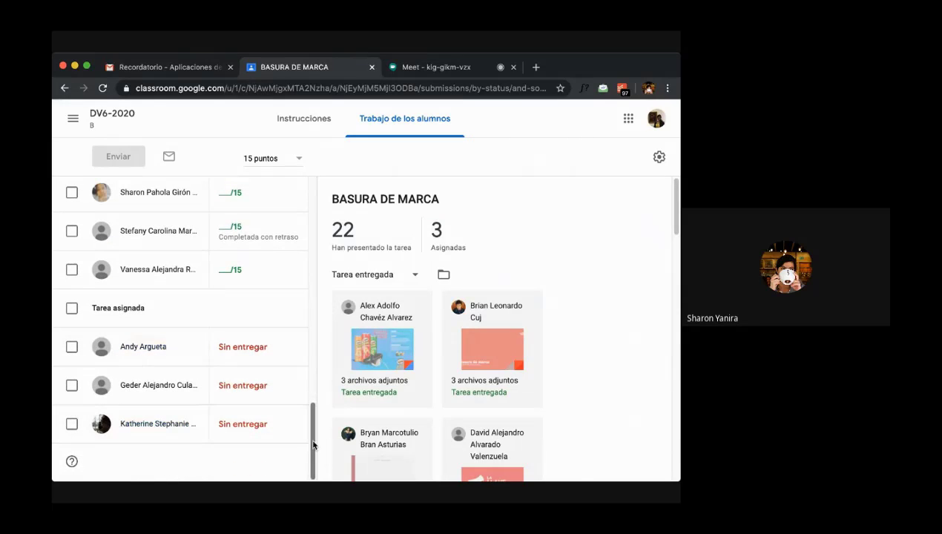
pyautogui.scroll(1, 312, 443)
pyautogui.scroll(4, 311, 444)
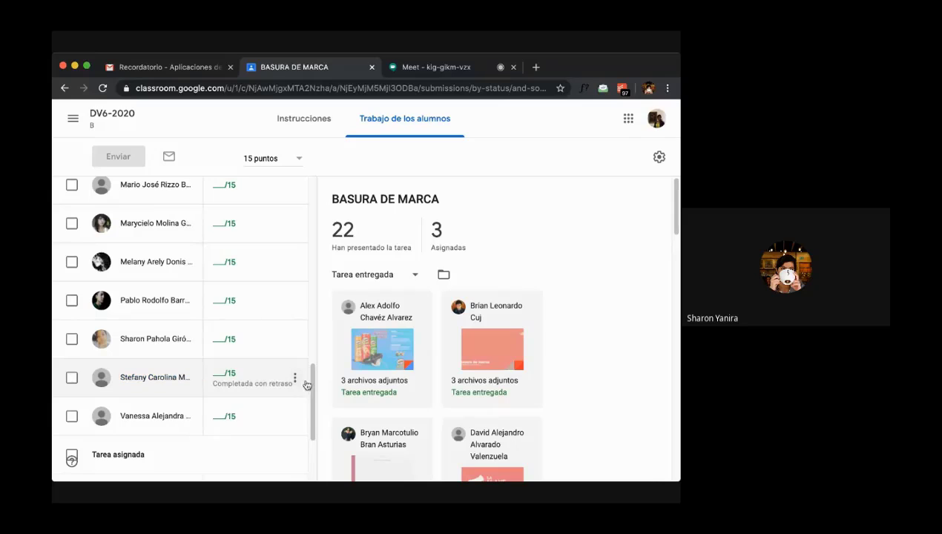
pyautogui.scroll(1, 315, 387)
pyautogui.scroll(-2, 137, 348)
# Open the class-work record of the student marked Completada con retraso and review the delivery status of all their assignments.
pyautogui.click(141, 344)
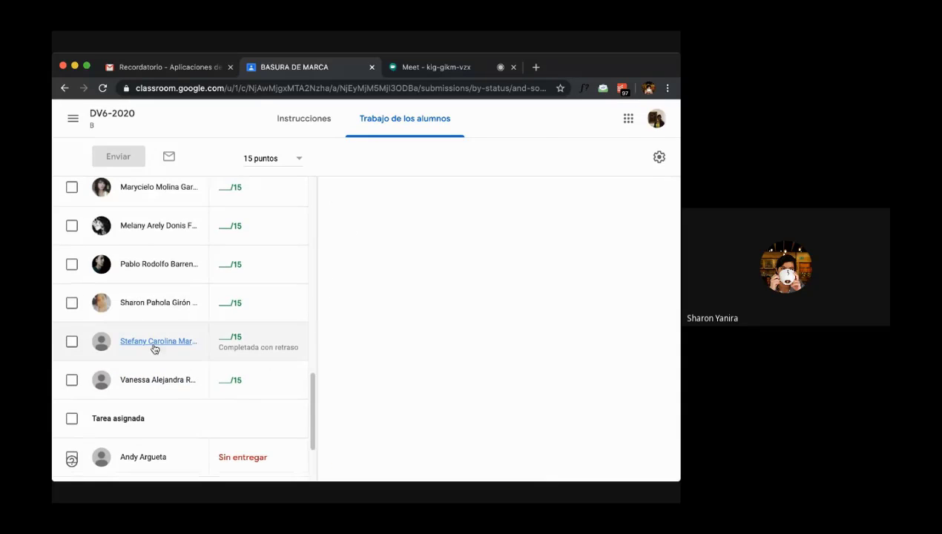
pyautogui.click(435, 223)
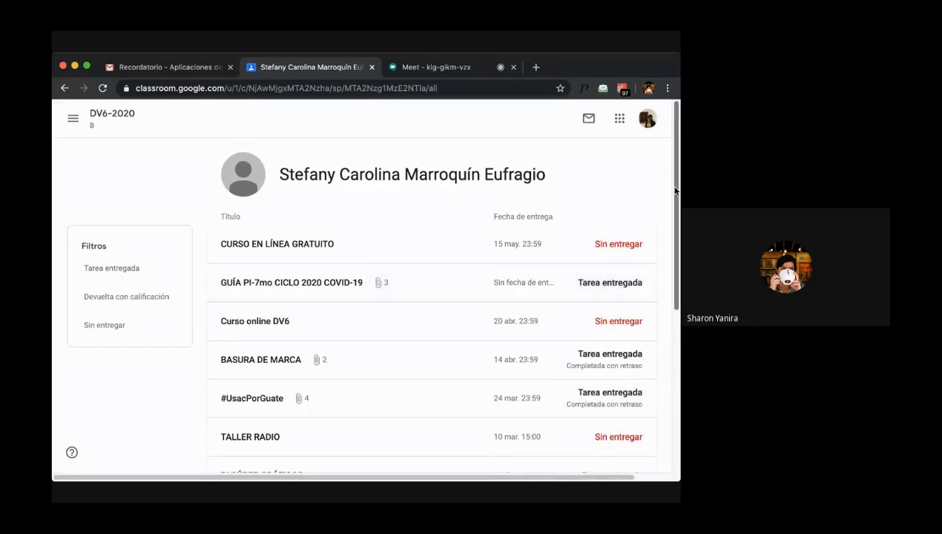
pyautogui.scroll(-1, 677, 214)
pyautogui.moveTo(677, 213); pyautogui.dragTo(674, 360)
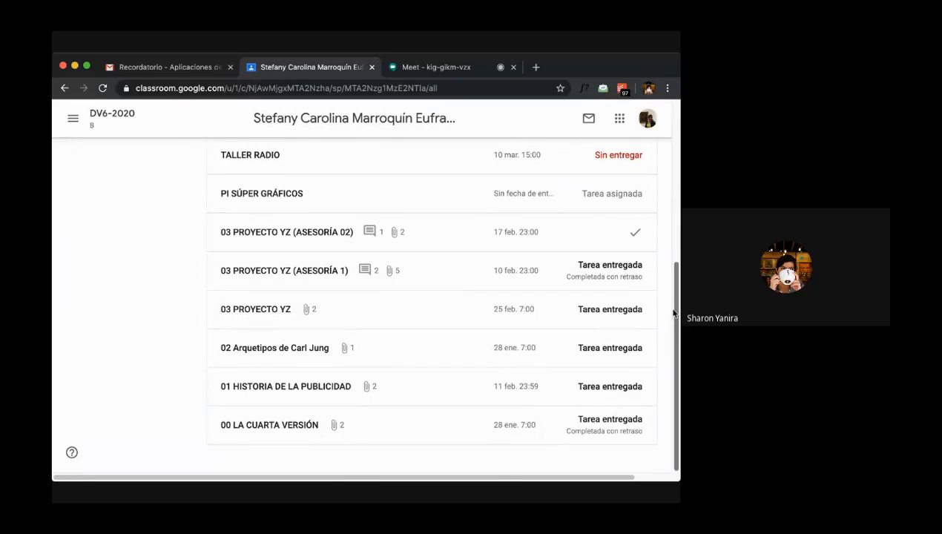
pyautogui.moveTo(677, 312); pyautogui.dragTo(674, 215)
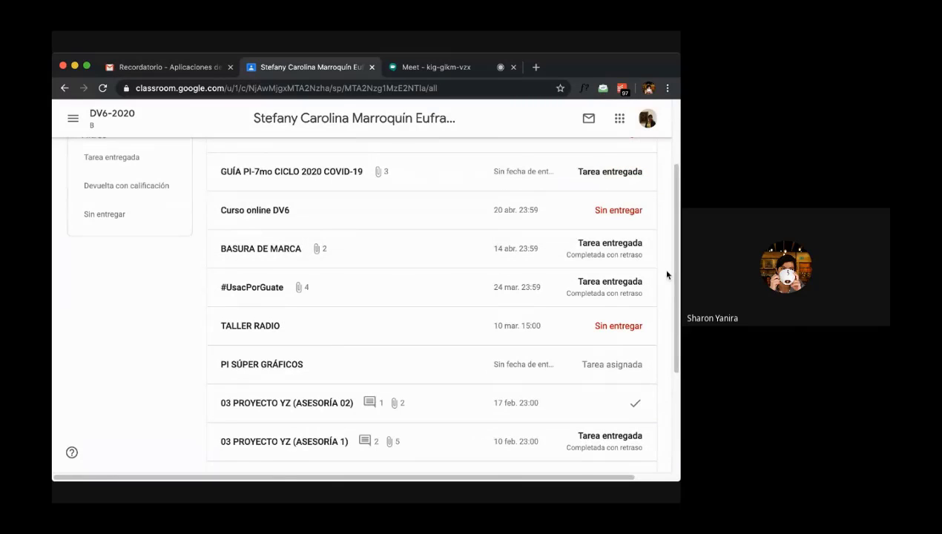
pyautogui.scroll(2, 675, 219)
pyautogui.moveTo(674, 219); pyautogui.dragTo(664, 399)
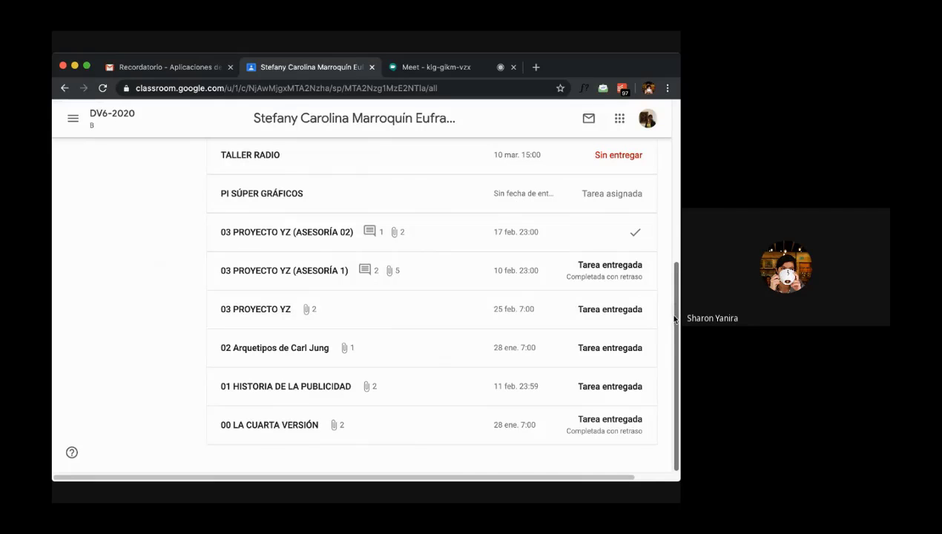
pyautogui.scroll(10, 674, 319)
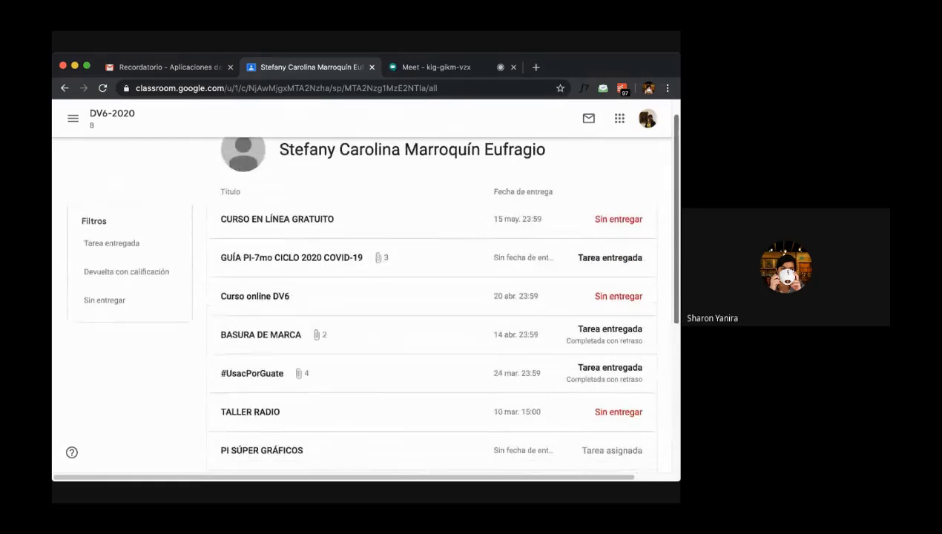
pyautogui.scroll(-5, 657, 313)
pyautogui.scroll(5, 657, 313)
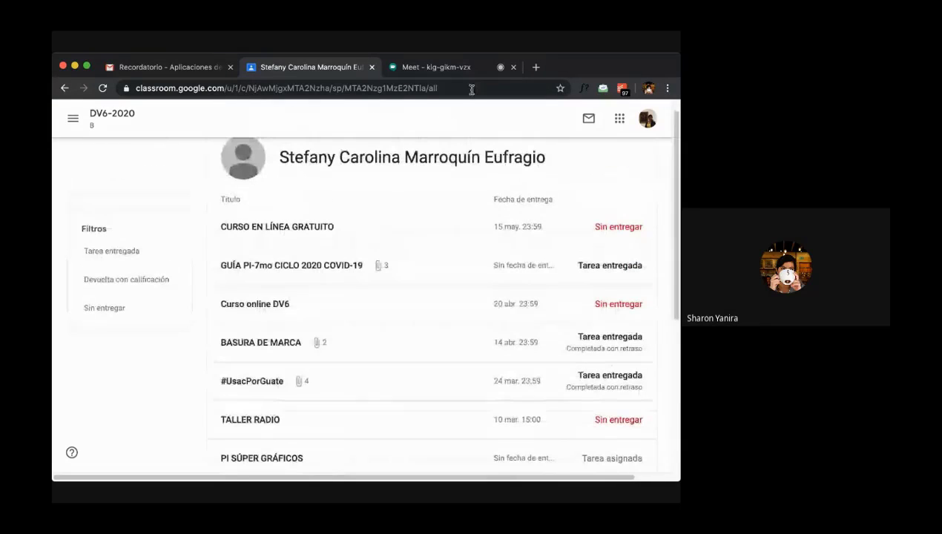
# Return to the student's BASURA DE MARCA submission and view BRANBOOK_INVESTIGACIÓN_VANS.pdf and BRIEF_VANS.pdf in the grading view.
pyautogui.click(64, 88)
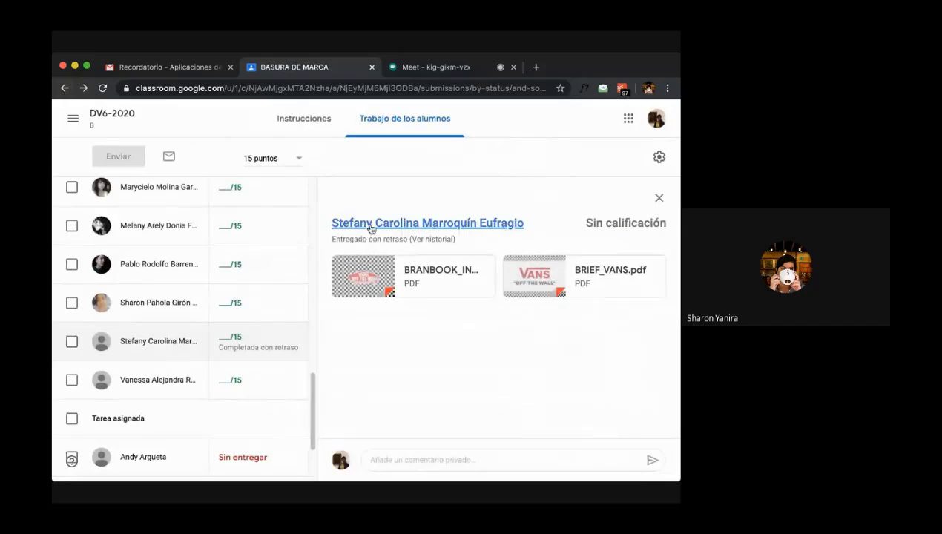
pyautogui.click(438, 271)
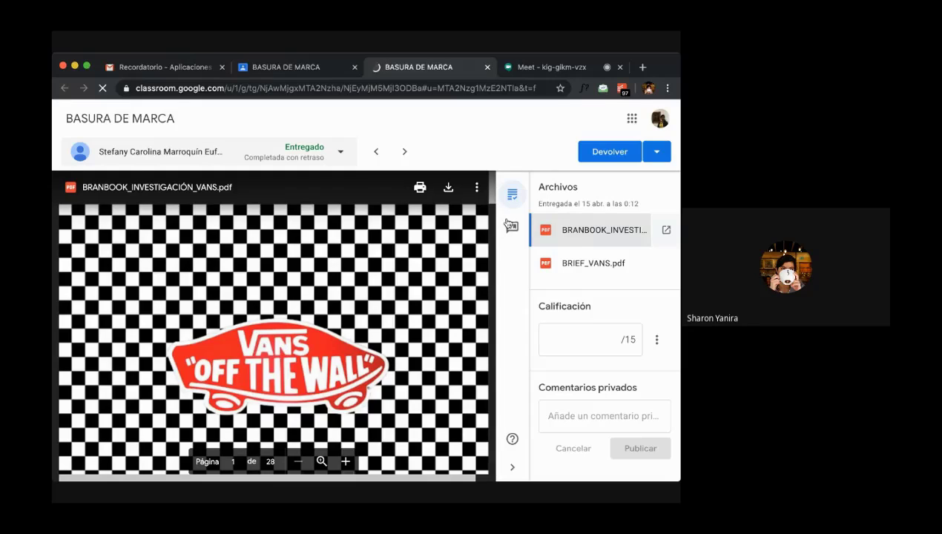
pyautogui.moveTo(489, 199)
pyautogui.mouseDown()
pyautogui.moveTo(491, 224)
pyautogui.moveTo(495, 173)
pyautogui.moveTo(495, 201)
pyautogui.mouseUp()
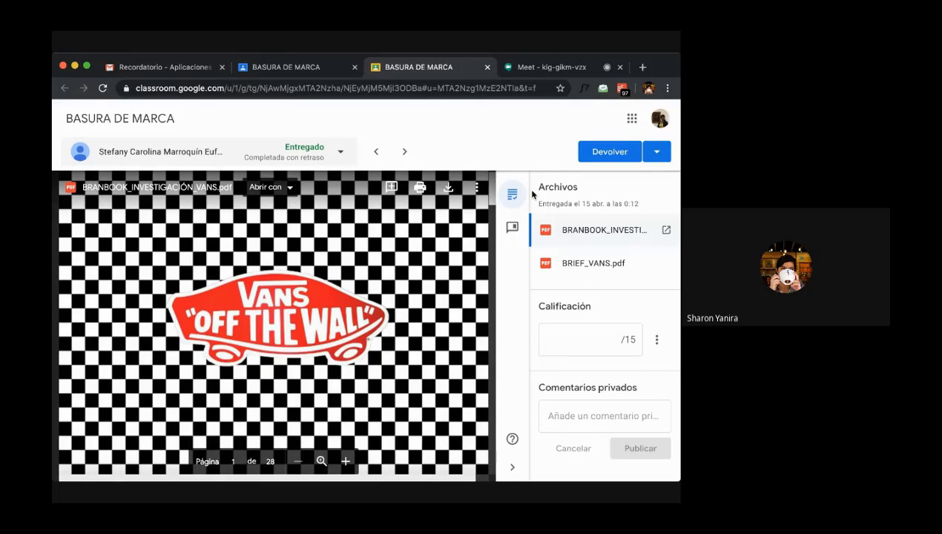
pyautogui.click(528, 236)
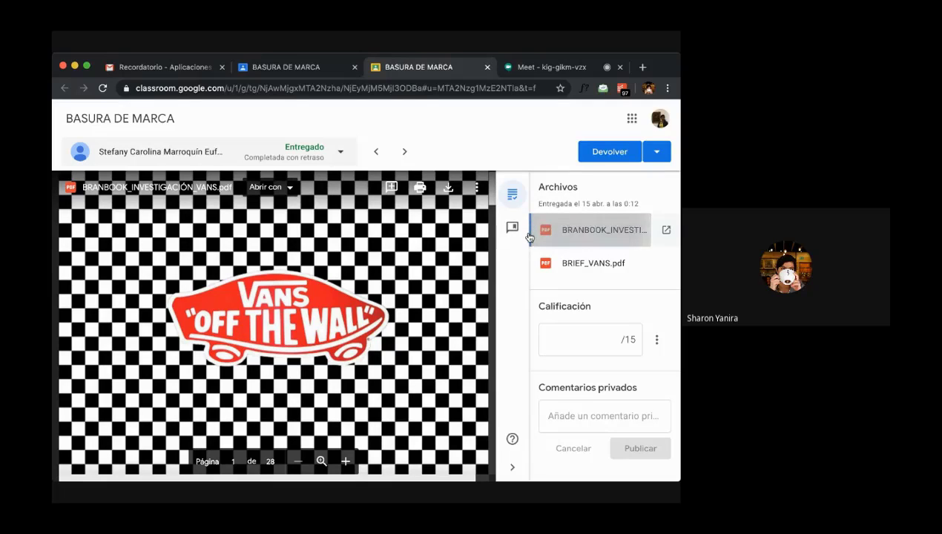
pyautogui.scroll(-10, 428, 309)
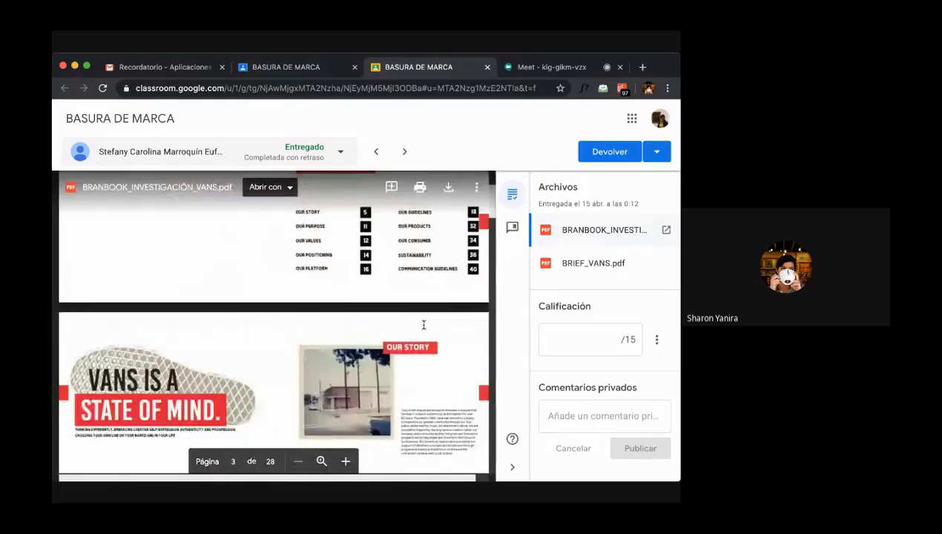
pyautogui.click(552, 269)
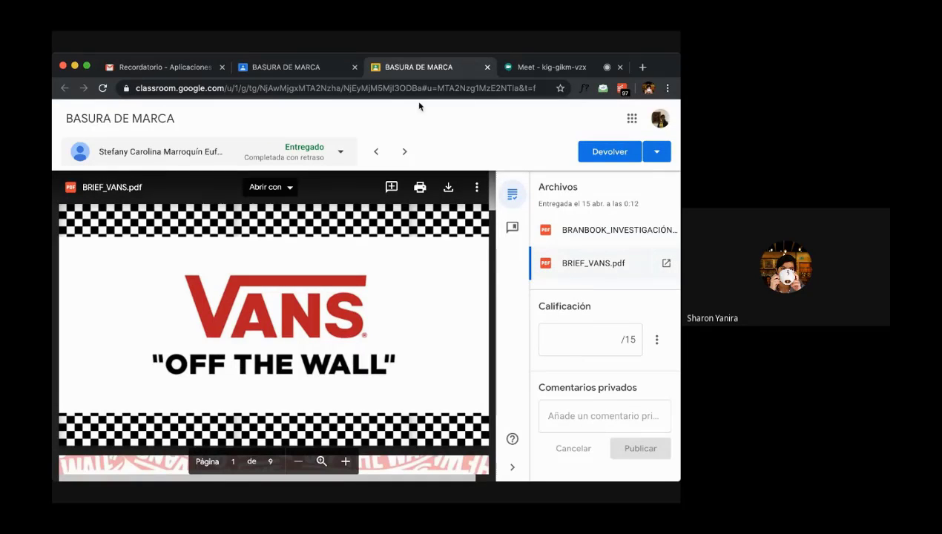
# Open Google Drive from Gmail, check the submission's grading view again, and return to Mi unidad in Drive.
pyautogui.click(156, 67)
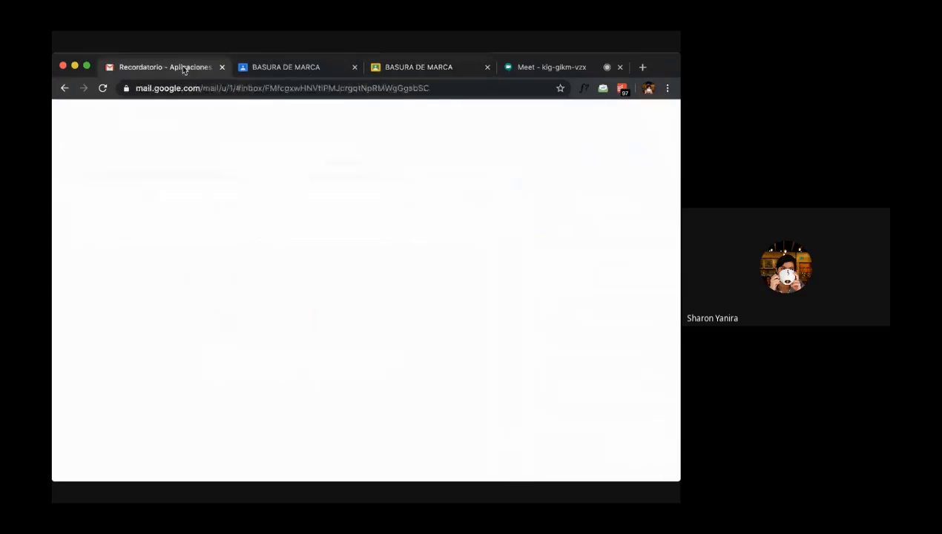
pyautogui.click(573, 118)
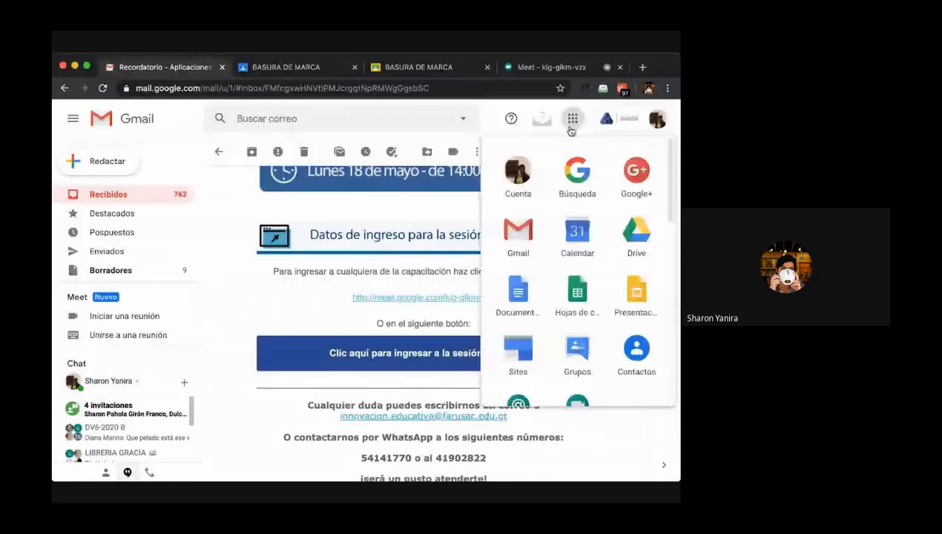
pyautogui.click(632, 235)
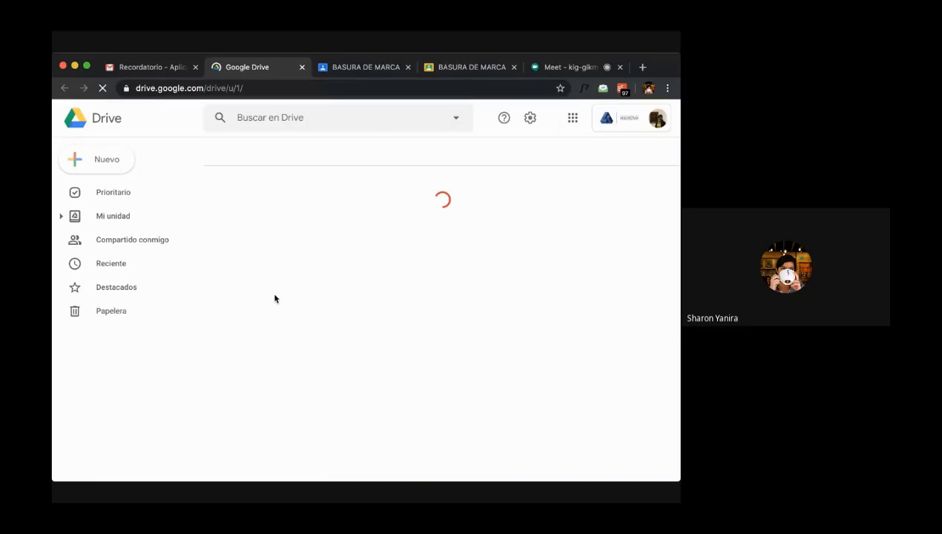
pyautogui.click(458, 68)
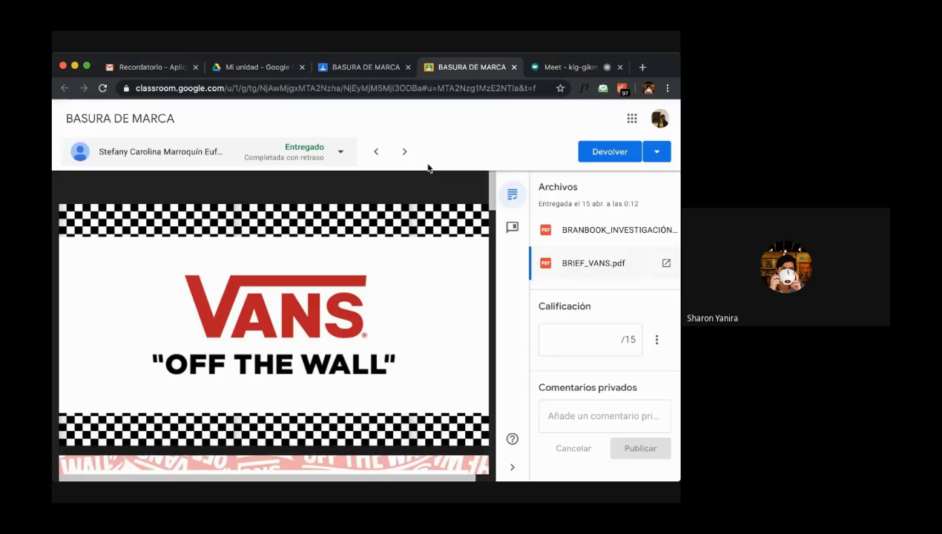
pyautogui.press('super+2')
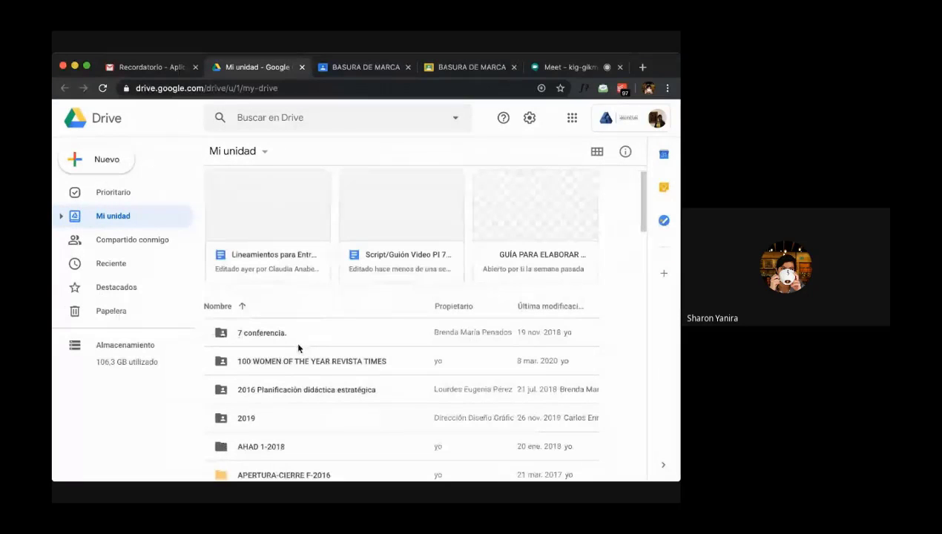
# Find the Classroom folder in Mi unidad and open it to show the course folders.
pyautogui.scroll(-3, 298, 348)
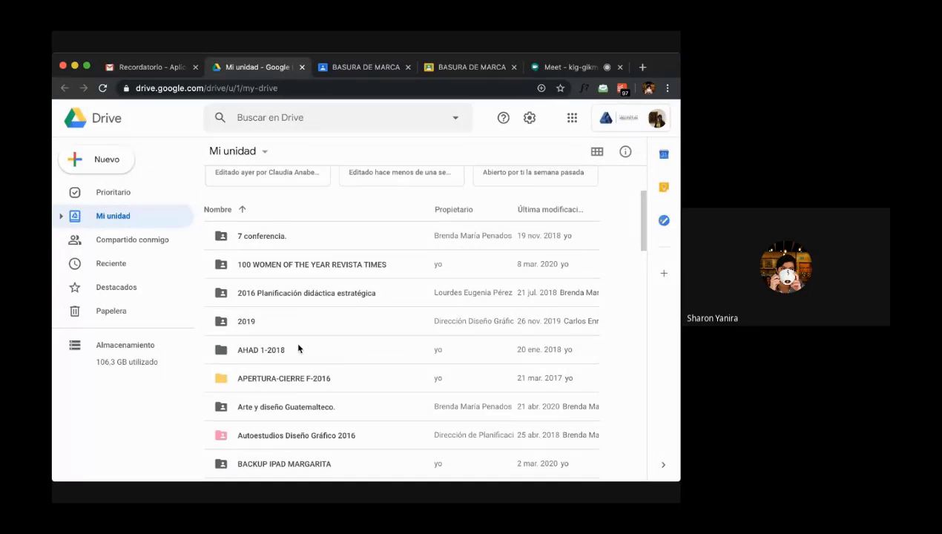
pyautogui.scroll(-7, 298, 348)
pyautogui.doubleClick(258, 350)
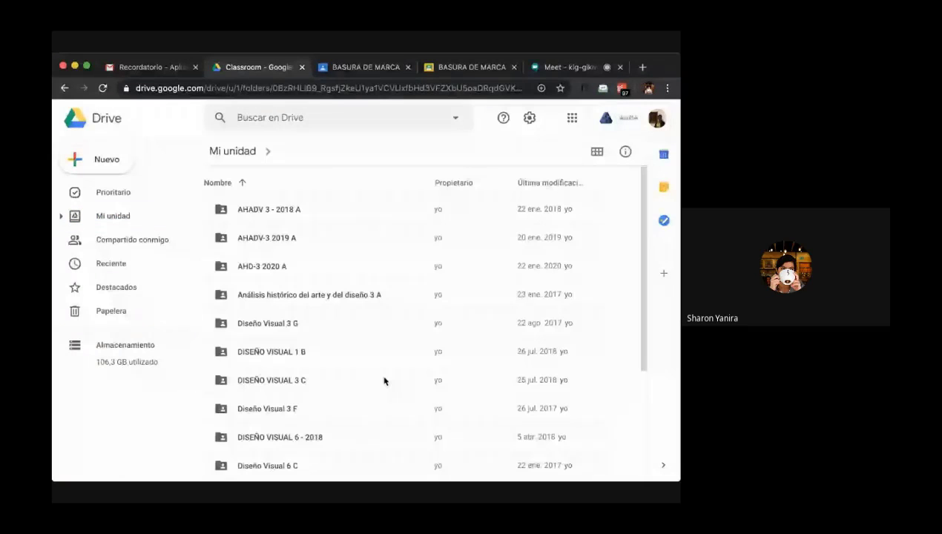
# Open the DV6-2020 B course folder and its 01 HISTORIA DE LA PUBLICIDAD assignment folder.
pyautogui.scroll(-3, 384, 381)
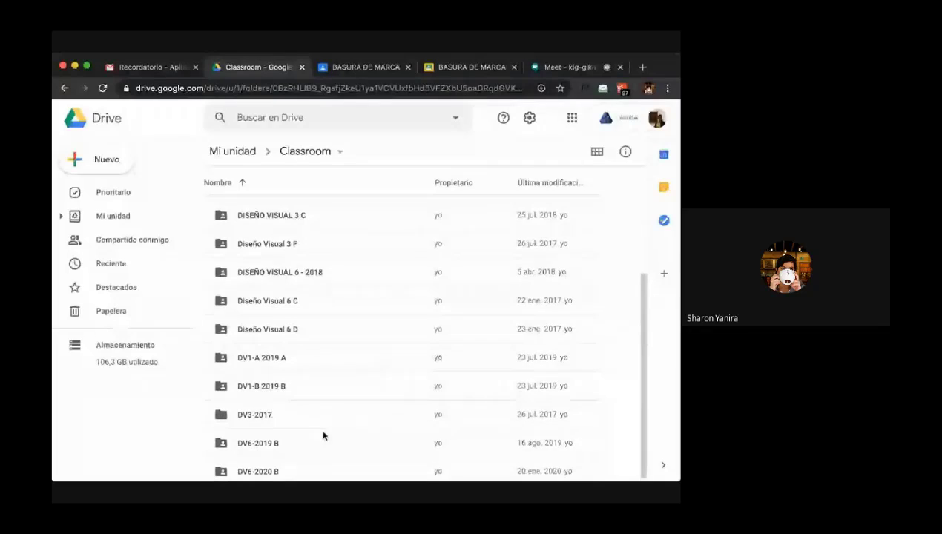
pyautogui.doubleClick(269, 472)
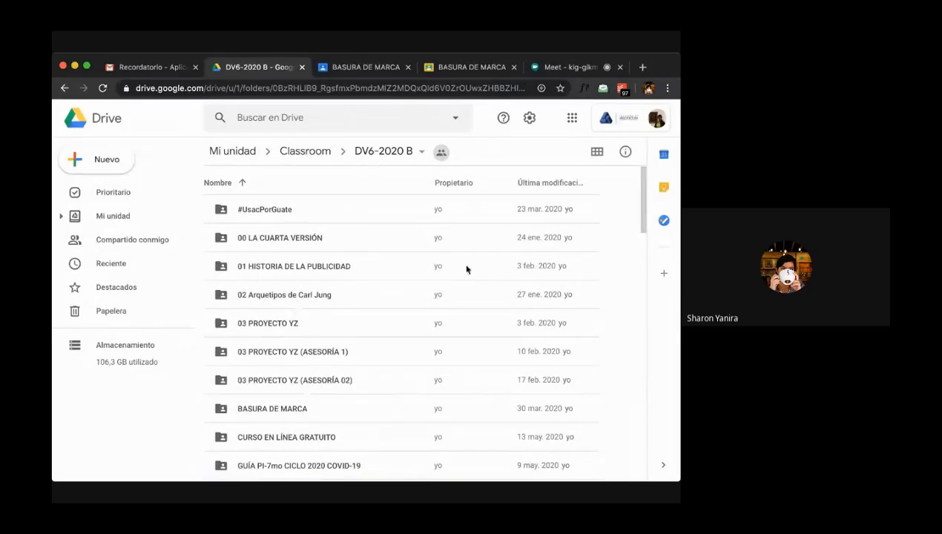
pyautogui.moveTo(647, 195)
pyautogui.mouseDown()
pyautogui.moveTo(649, 214)
pyautogui.moveTo(648, 197)
pyautogui.mouseUp()
pyautogui.doubleClick(282, 267)
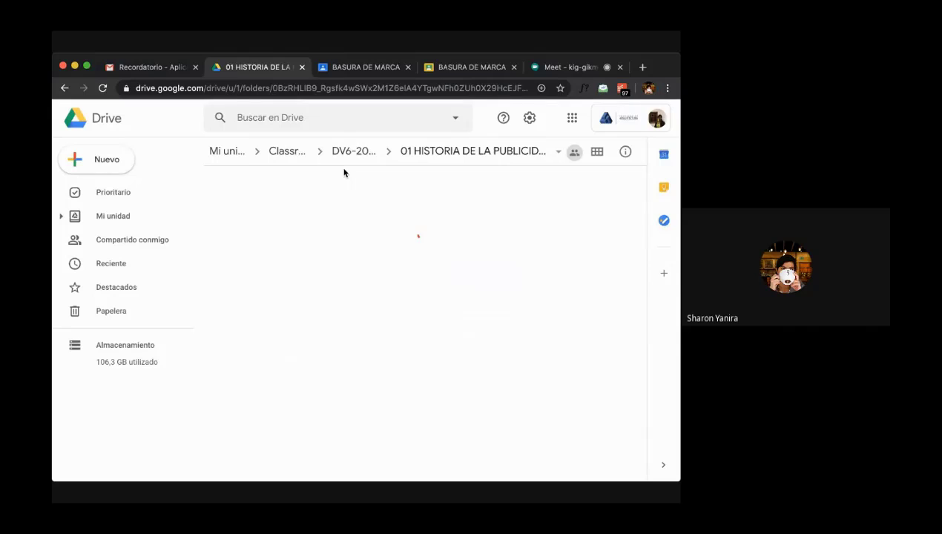
# Look through the student files submitted in the 01 HISTORIA DE LA PUBLICIDAD folder.
pyautogui.scroll(-3, 645, 209)
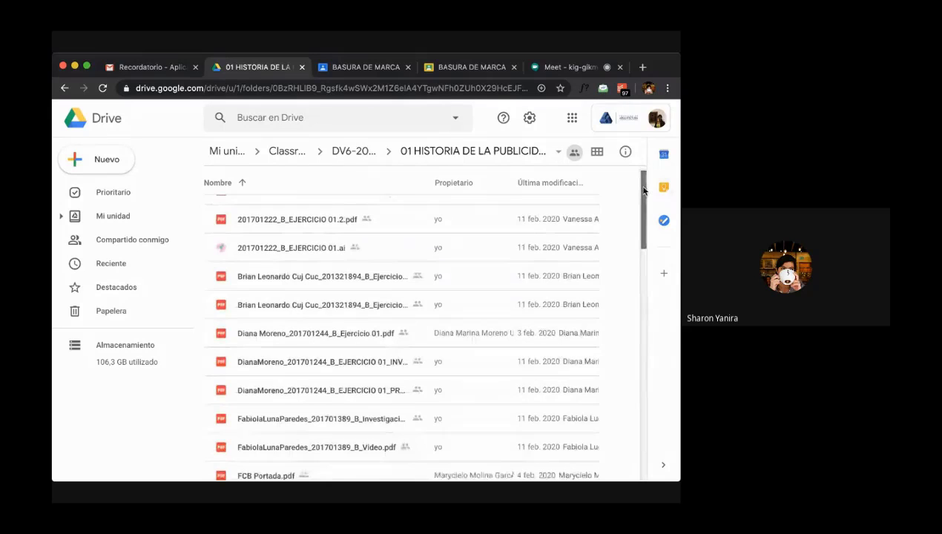
pyautogui.moveTo(645, 208); pyautogui.dragTo(435, 337)
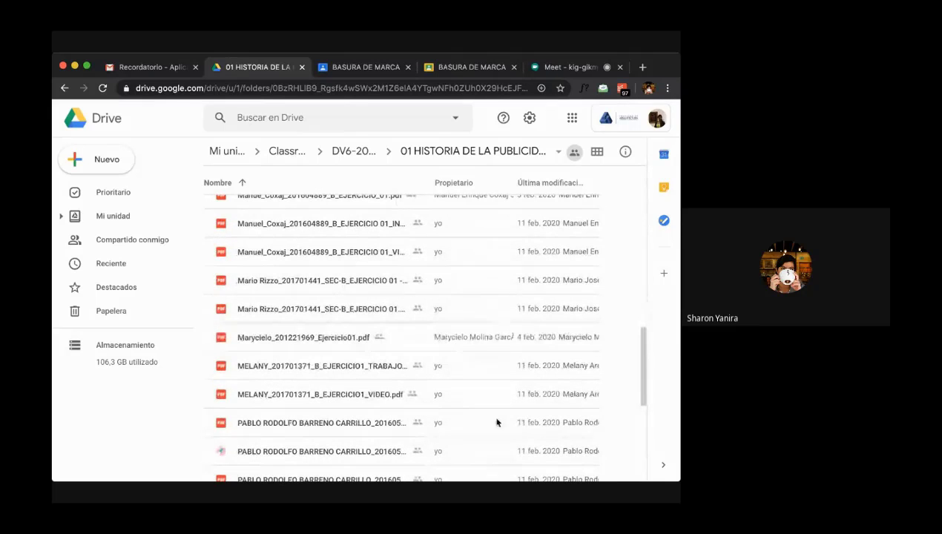
pyautogui.moveTo(645, 349); pyautogui.dragTo(637, 429)
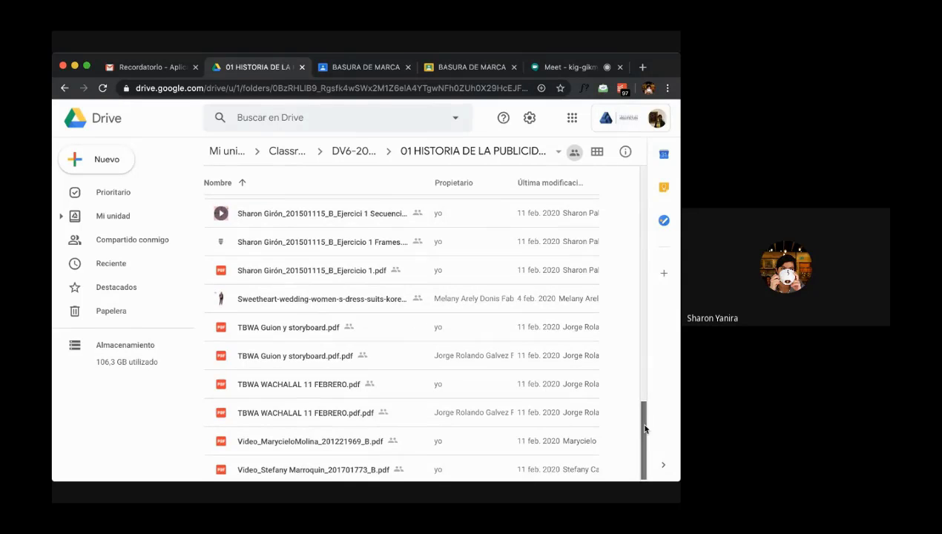
pyautogui.moveTo(645, 426); pyautogui.dragTo(642, 176)
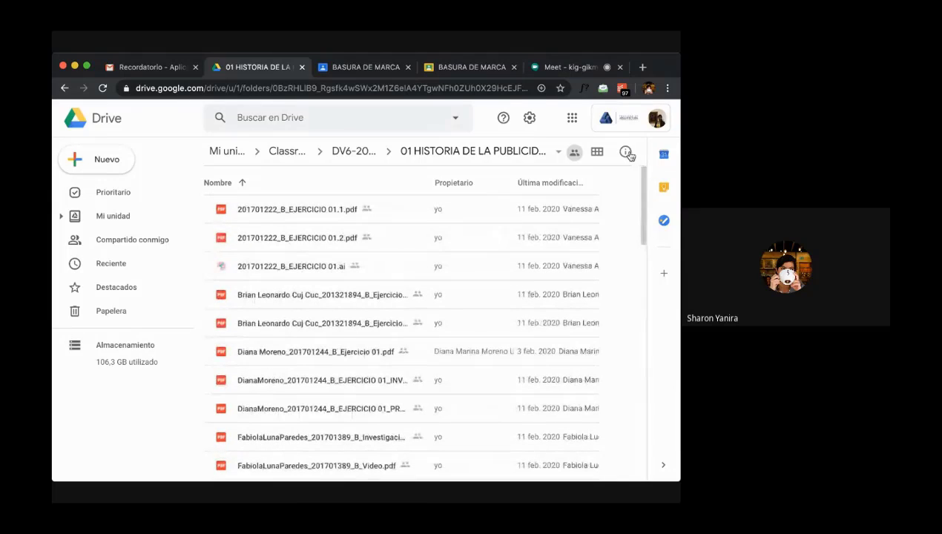
# Go back to the DV6-2020 B folder, briefly checking the BASURA DE MARCA grading view in Classroom.
pyautogui.click(354, 153)
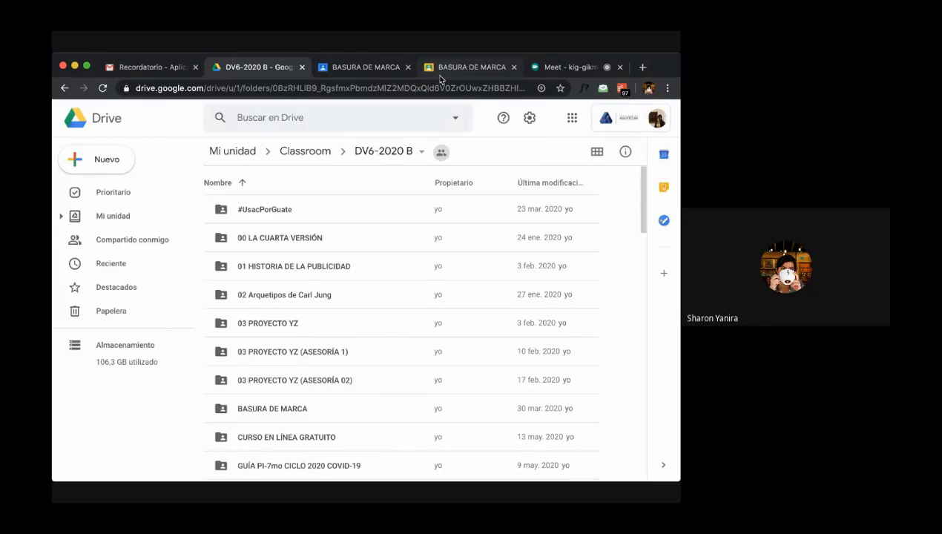
pyautogui.click(471, 67)
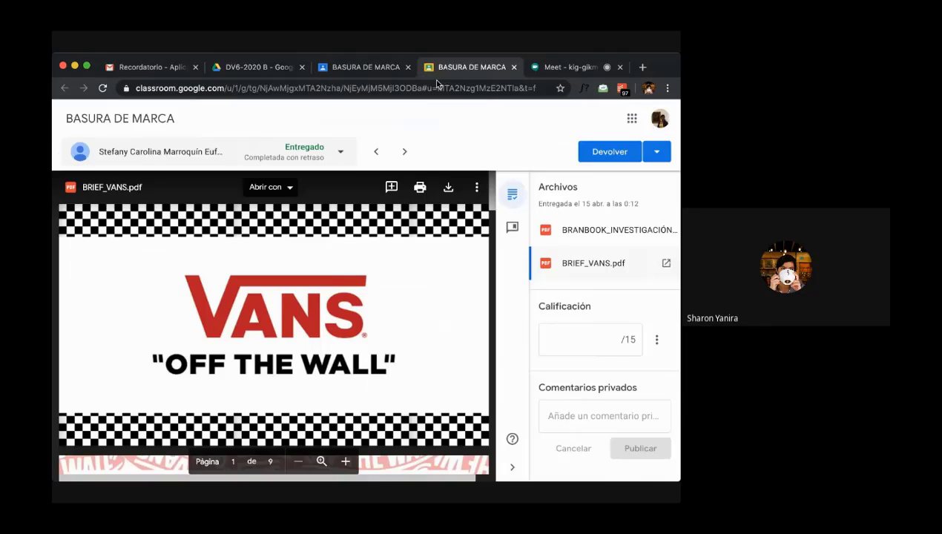
pyautogui.click(282, 67)
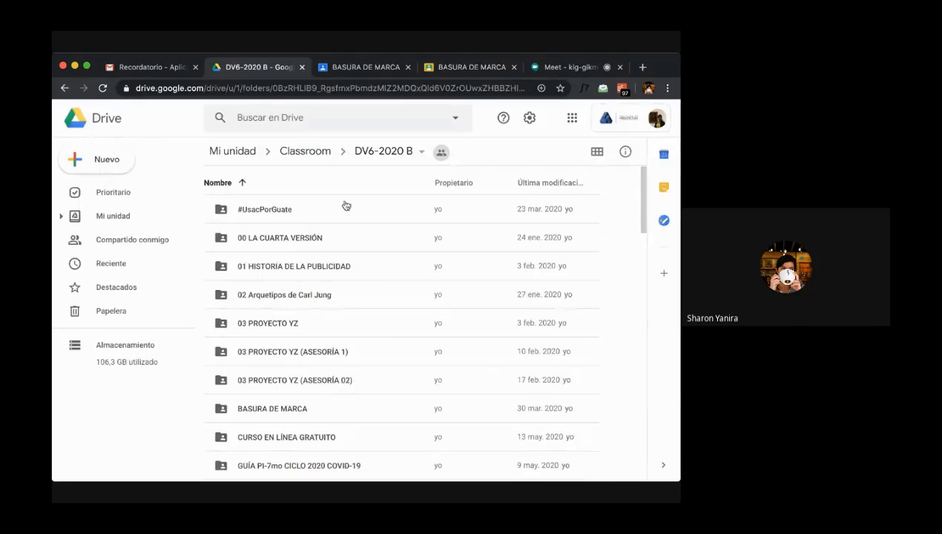
# Show the actions available for the 01 HISTORIA DE LA PUBLICIDAD folder.
pyautogui.click(306, 249)
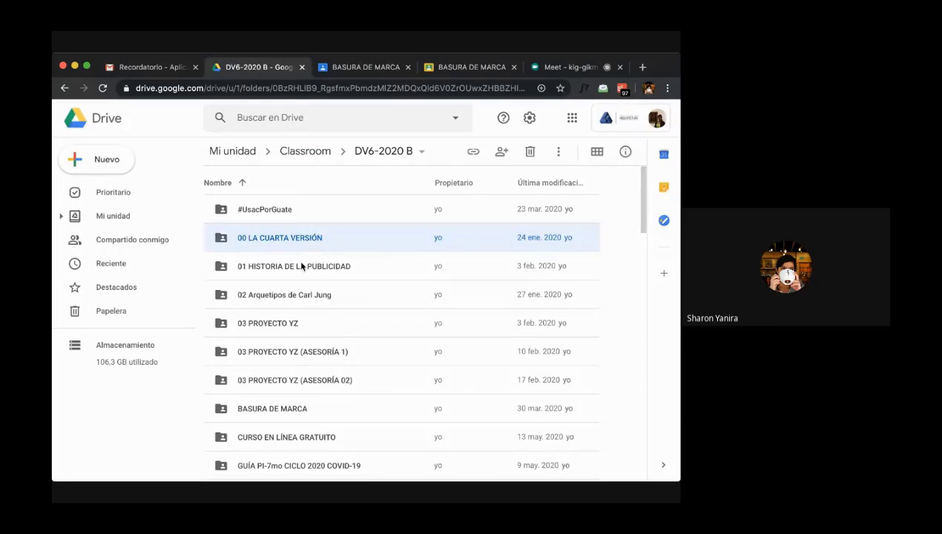
pyautogui.click(301, 269)
pyautogui.rightClick(319, 273)
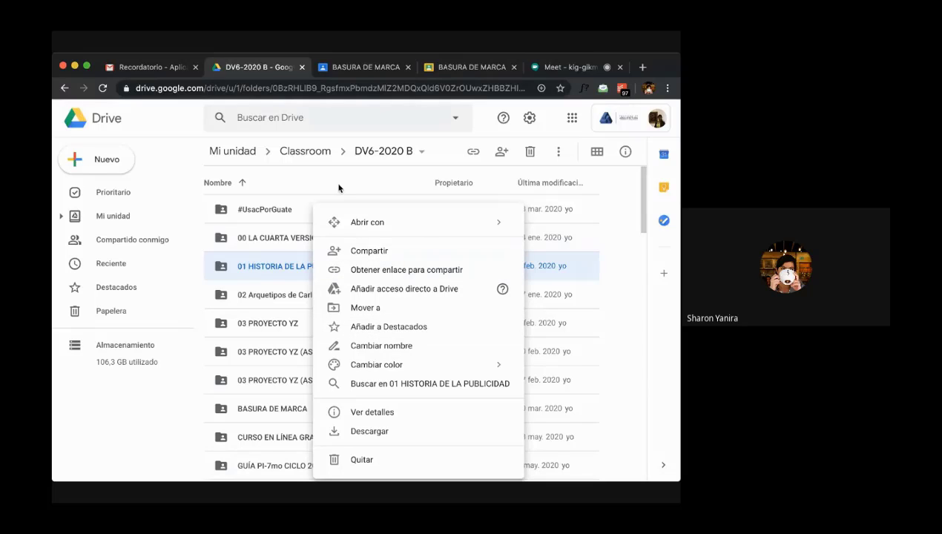
# Switch to Google Meet and stop presenting the screen.
pyautogui.click(564, 71)
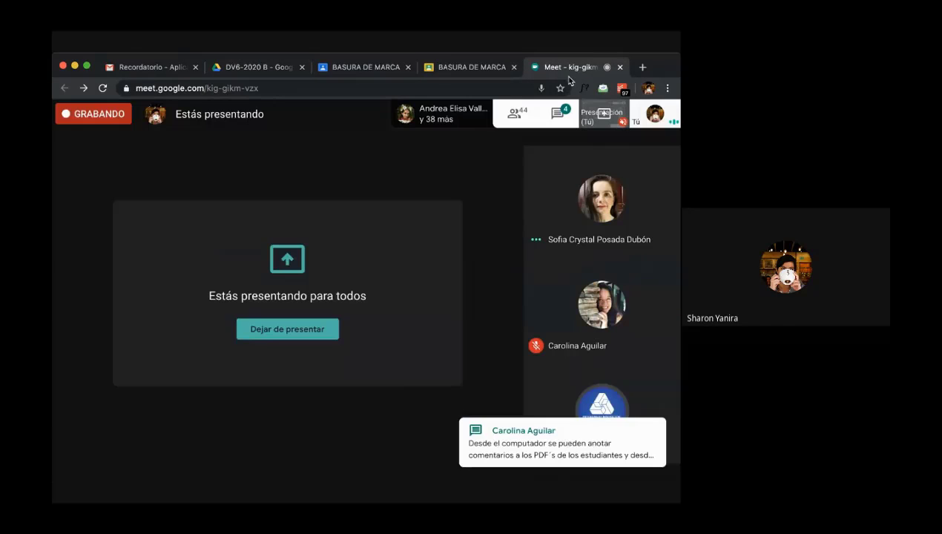
pyautogui.click(304, 330)
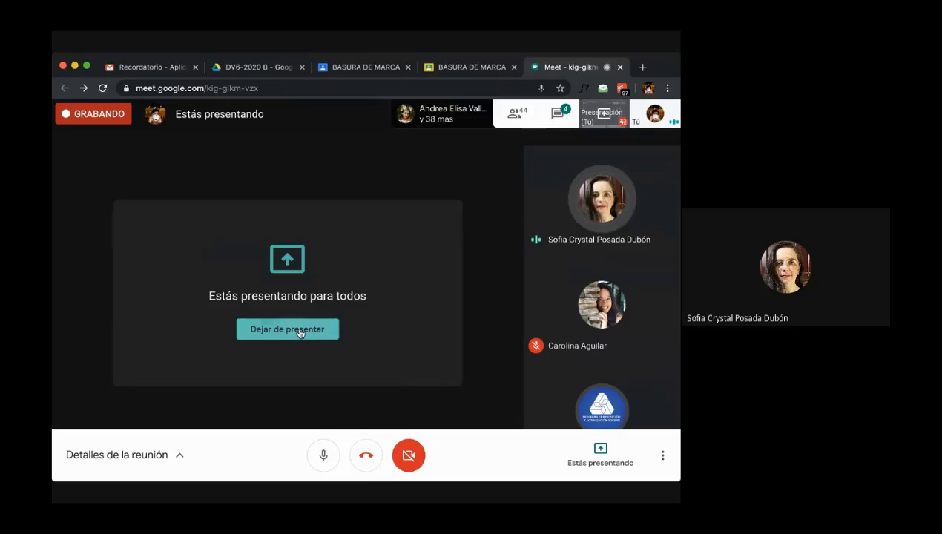
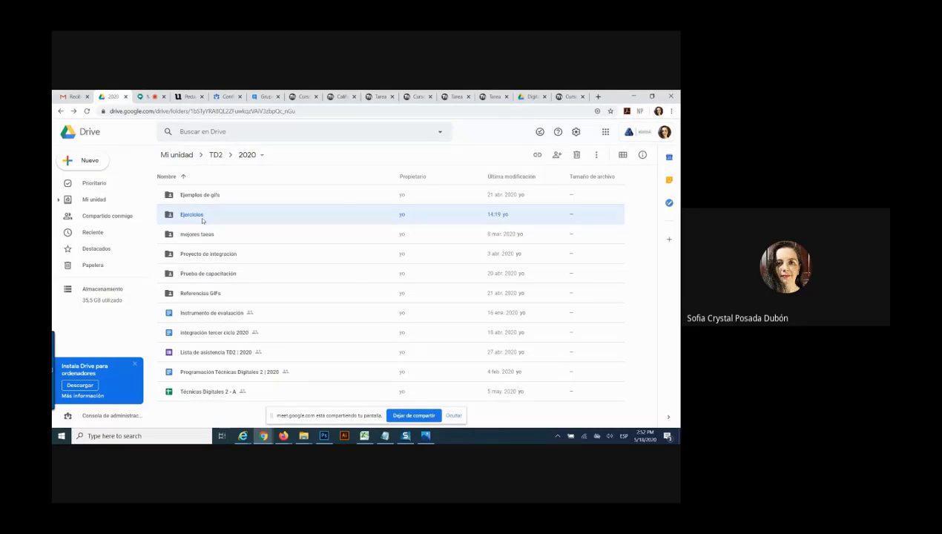
# Show the actions available for the Ejercicios folder in TD2's 2020 folder, and stop sharing the screen.
pyautogui.rightClick(202, 219)
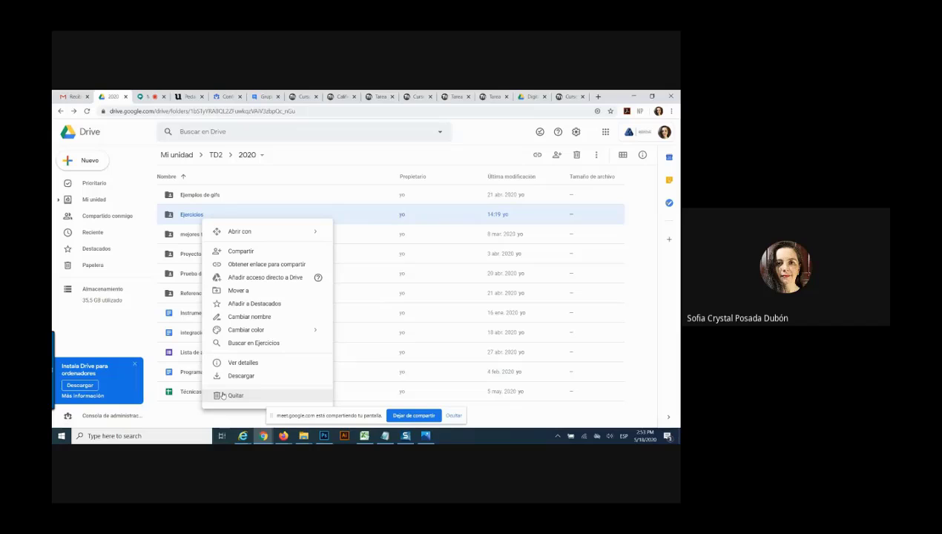
pyautogui.click(170, 216)
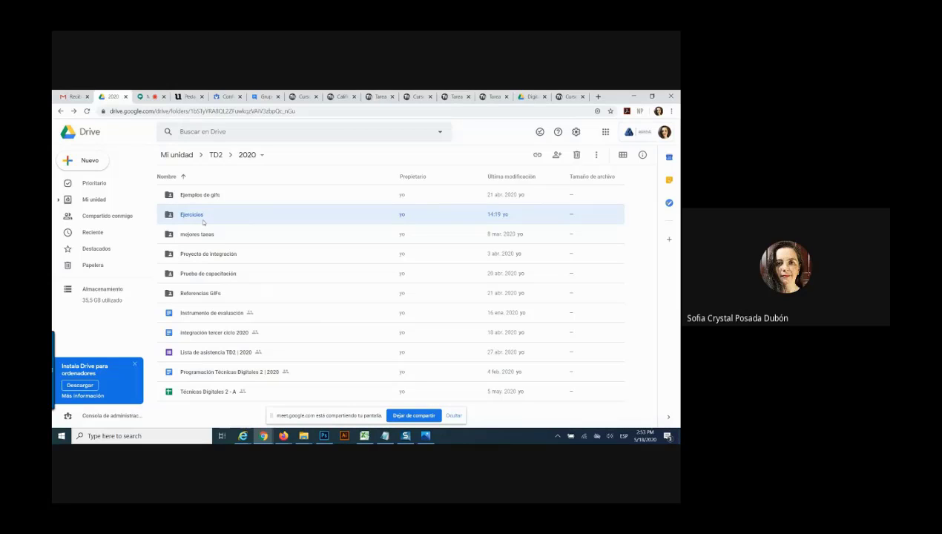
pyautogui.click(413, 415)
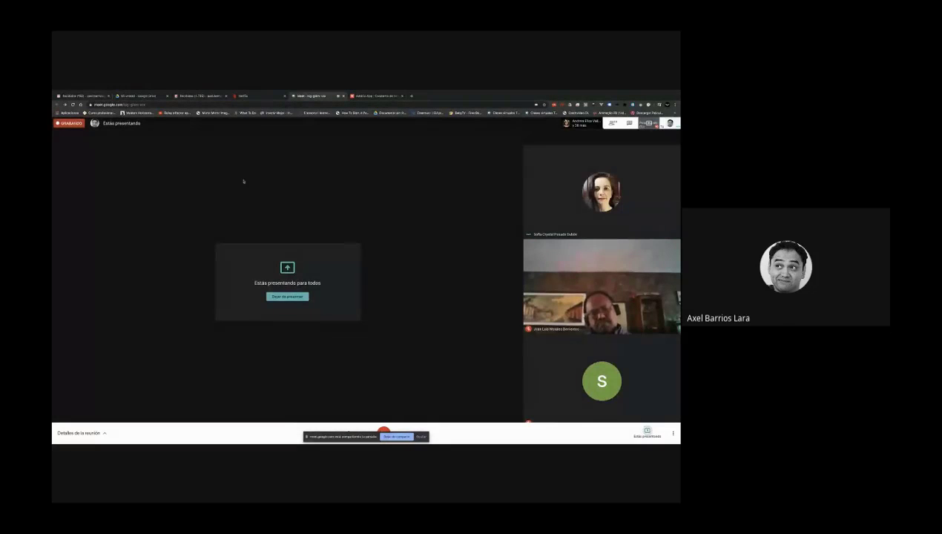
# Switch from Meet to Google Drive and open the Classroom folder in Mi unidad.
pyautogui.click(148, 96)
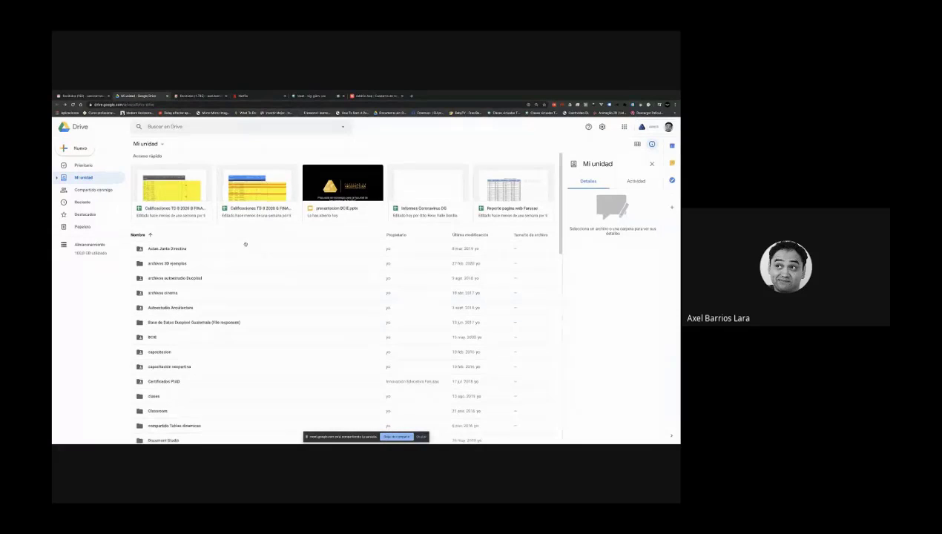
pyautogui.scroll(-2, 237, 244)
pyautogui.scroll(-3, 234, 297)
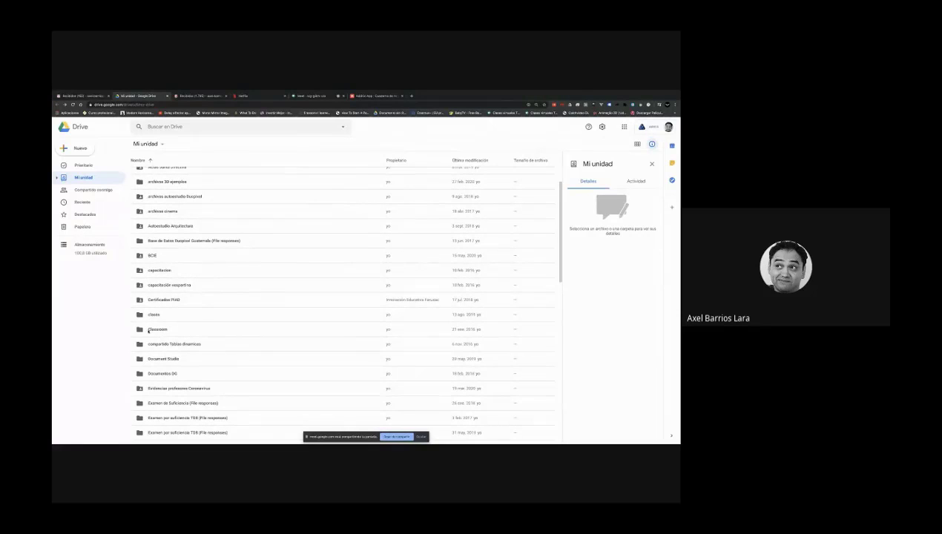
pyautogui.click(156, 330)
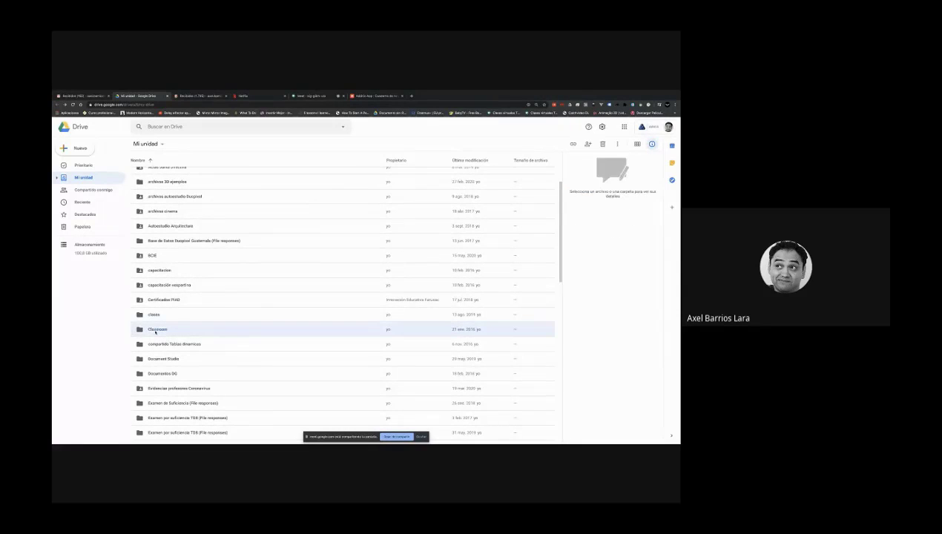
pyautogui.doubleClick(140, 330)
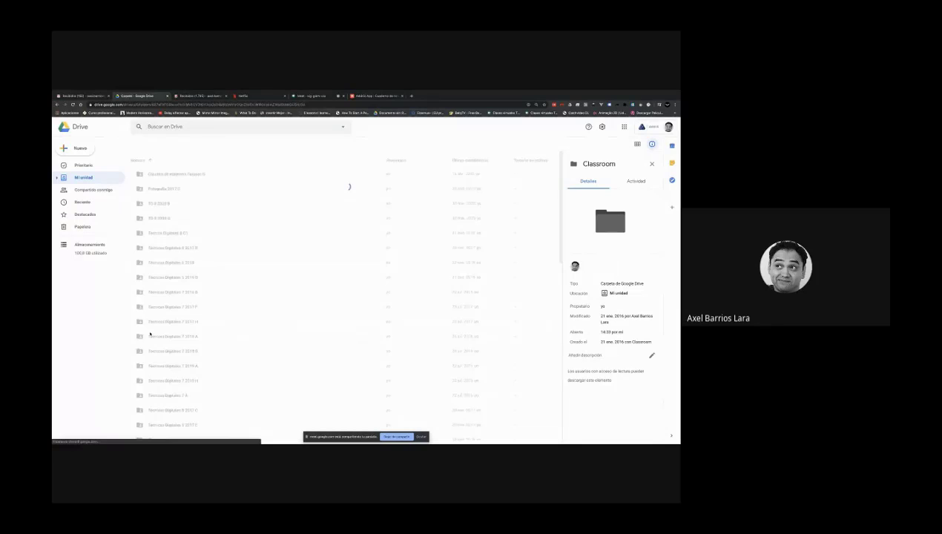
# Look through the course folders inside Classroom and view the details of Técnicas Digitales 7 2016 B.
pyautogui.scroll(-2, 185, 234)
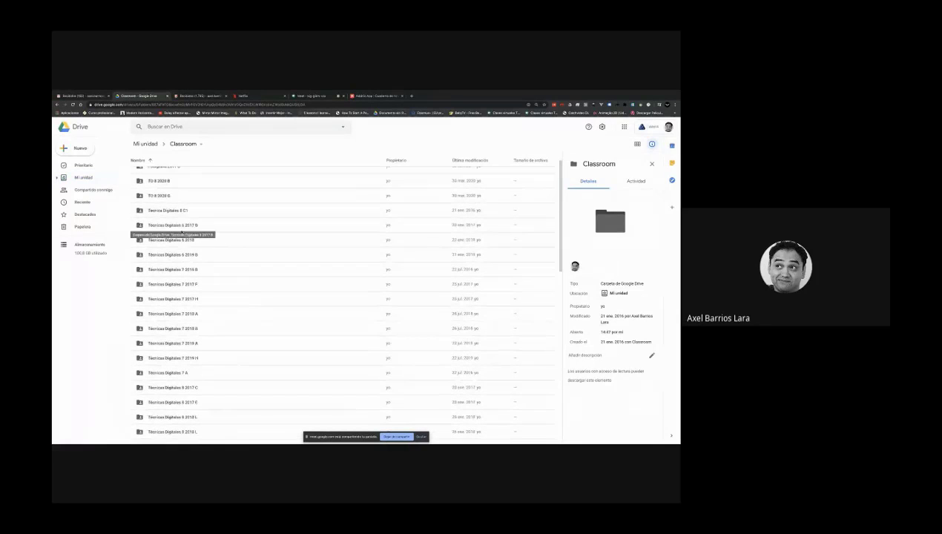
pyautogui.scroll(-4, 212, 284)
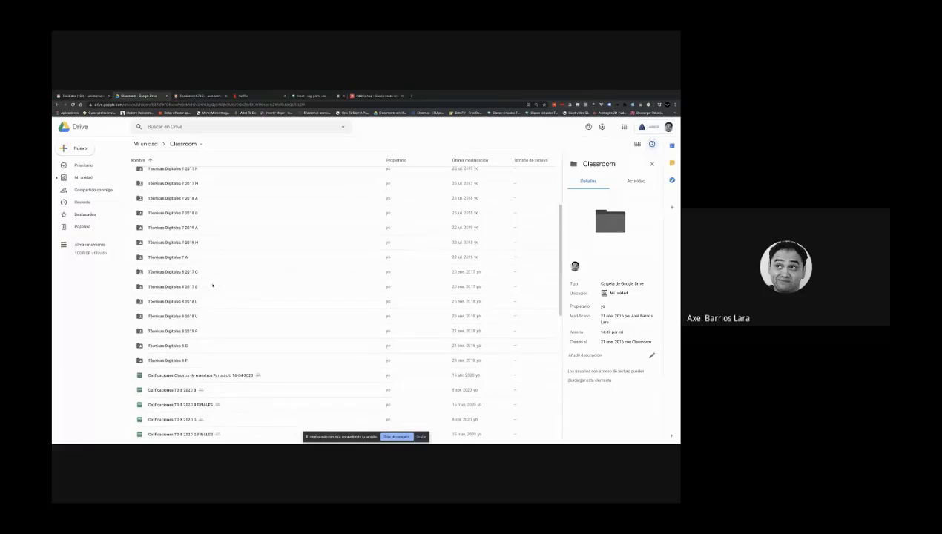
pyautogui.scroll(5, 212, 285)
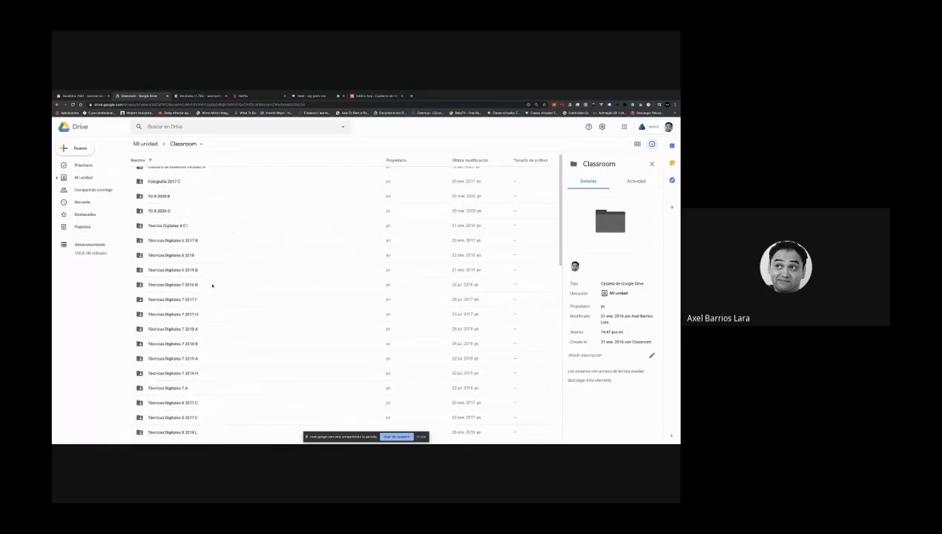
pyautogui.click(462, 286)
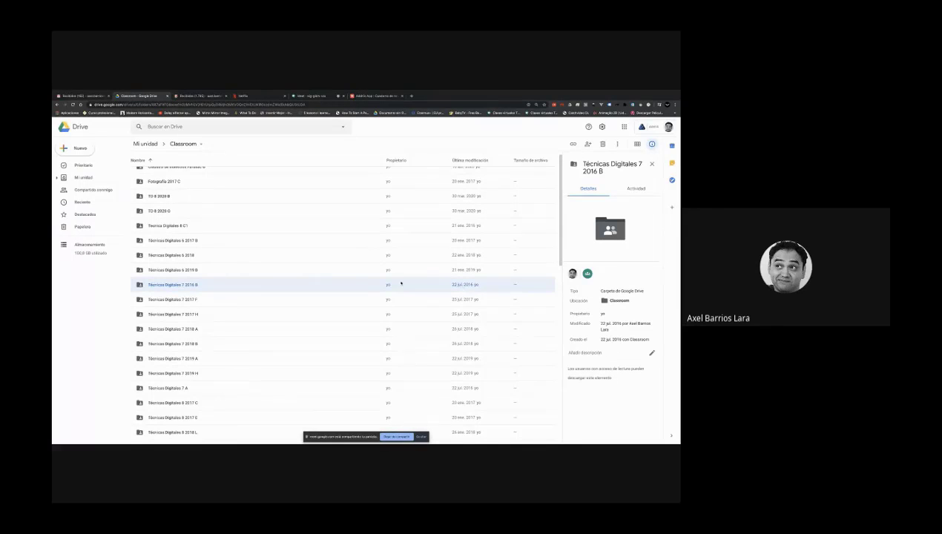
pyautogui.scroll(-3, 382, 276)
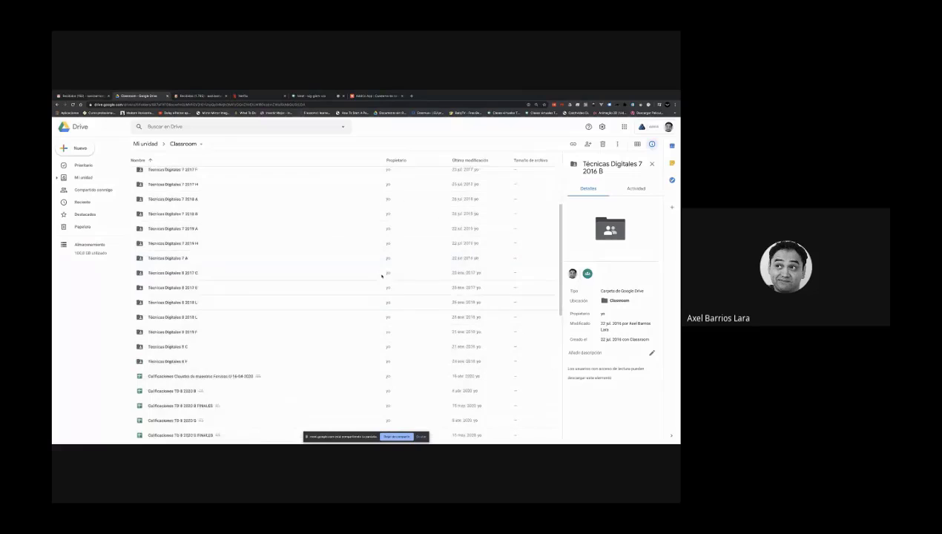
pyautogui.scroll(1, 349, 269)
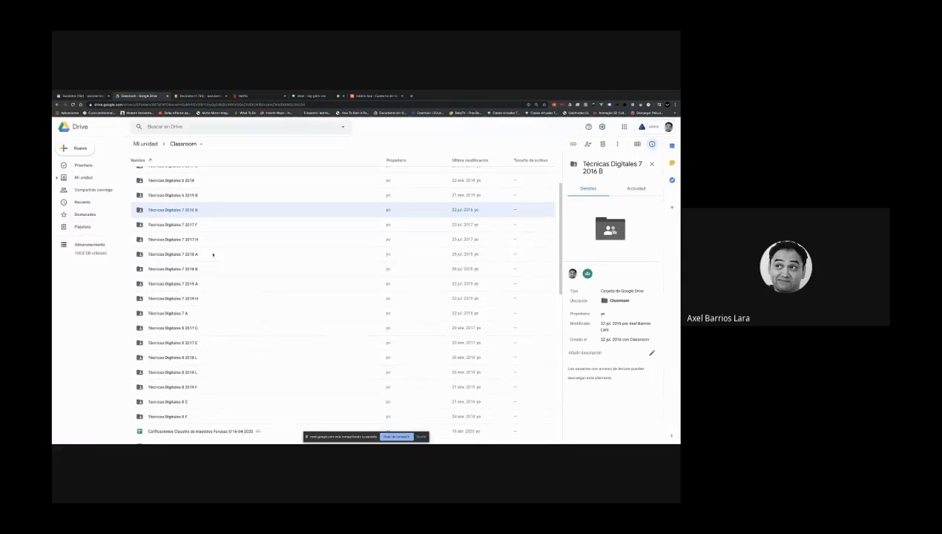
pyautogui.scroll(2, 210, 256)
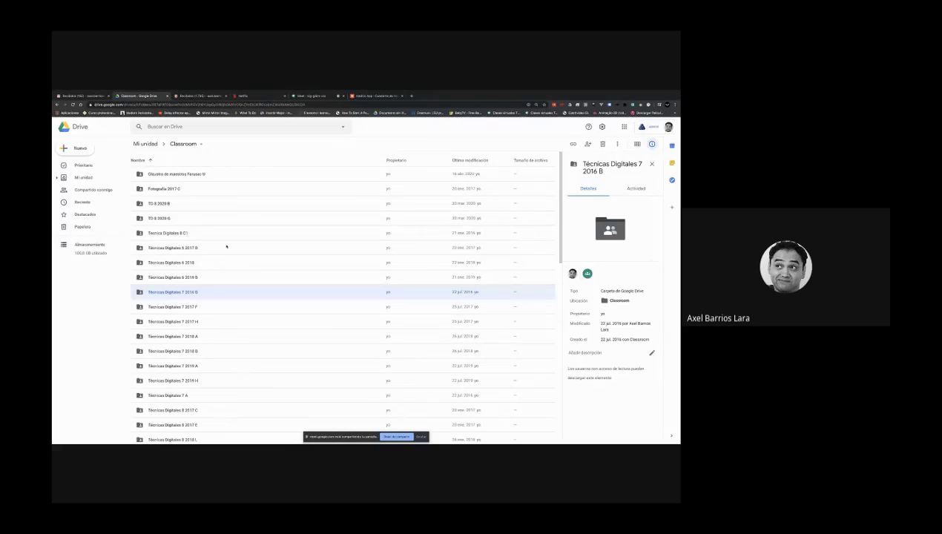
pyautogui.scroll(-1, 219, 289)
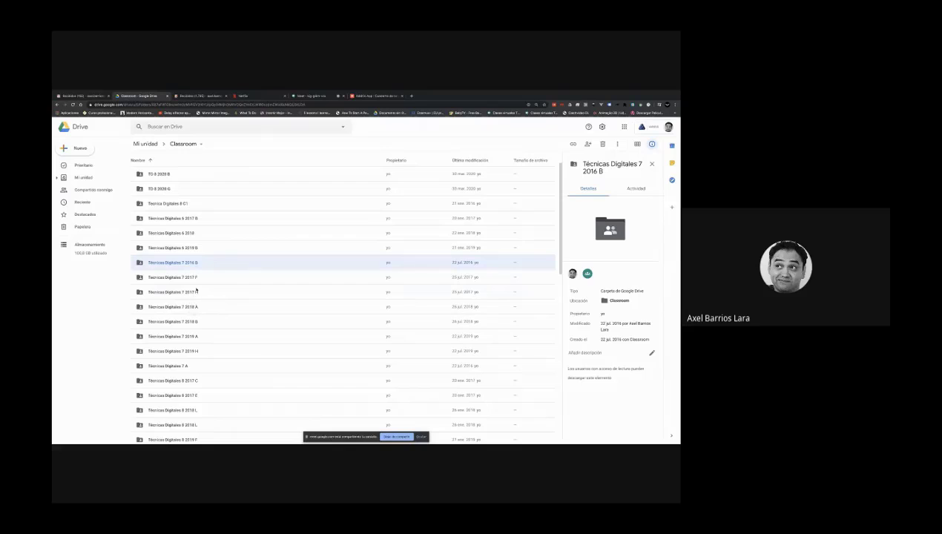
pyautogui.scroll(1, 197, 291)
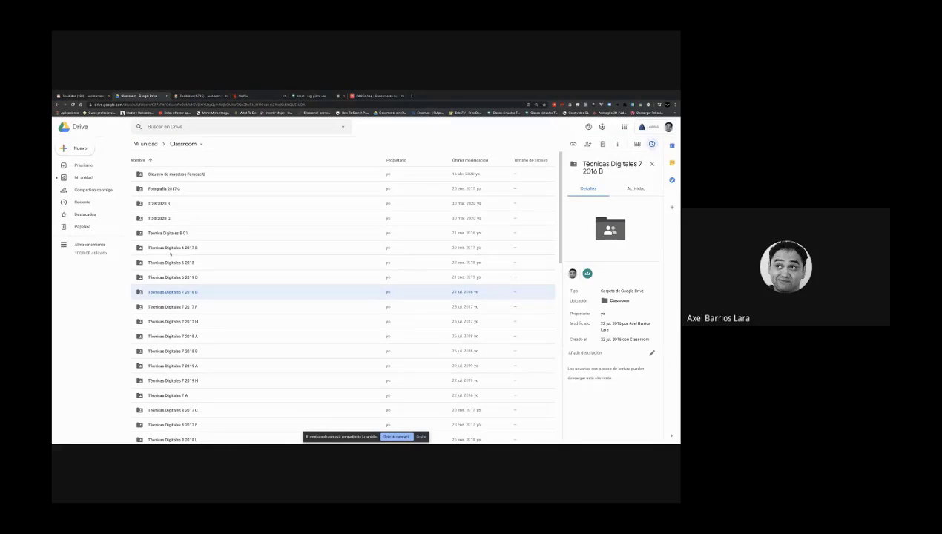
# Open the Técnicas Digitales 7 2016 B folder and get the sharing link of its Entrega final de página Web folder.
pyautogui.doubleClick(155, 294)
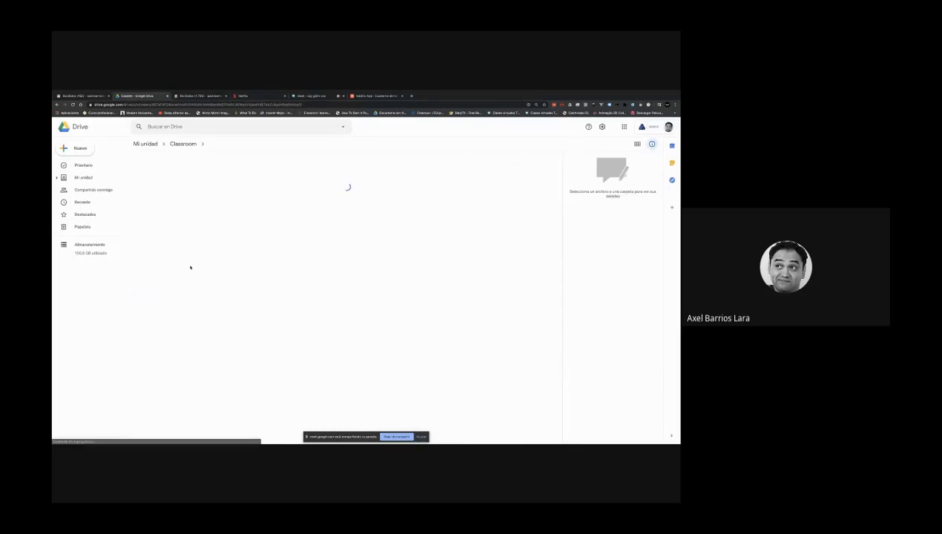
pyautogui.click(160, 235)
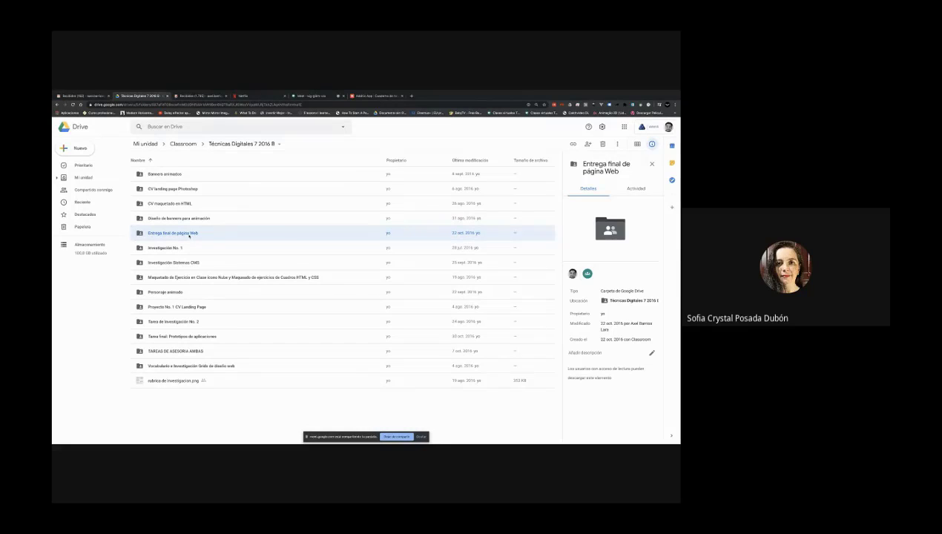
pyautogui.rightClick(188, 236)
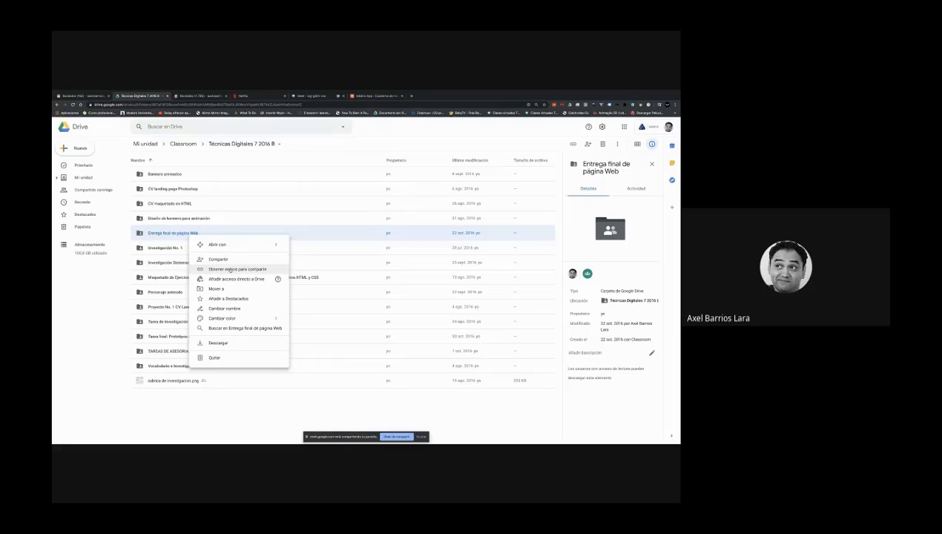
pyautogui.click(230, 269)
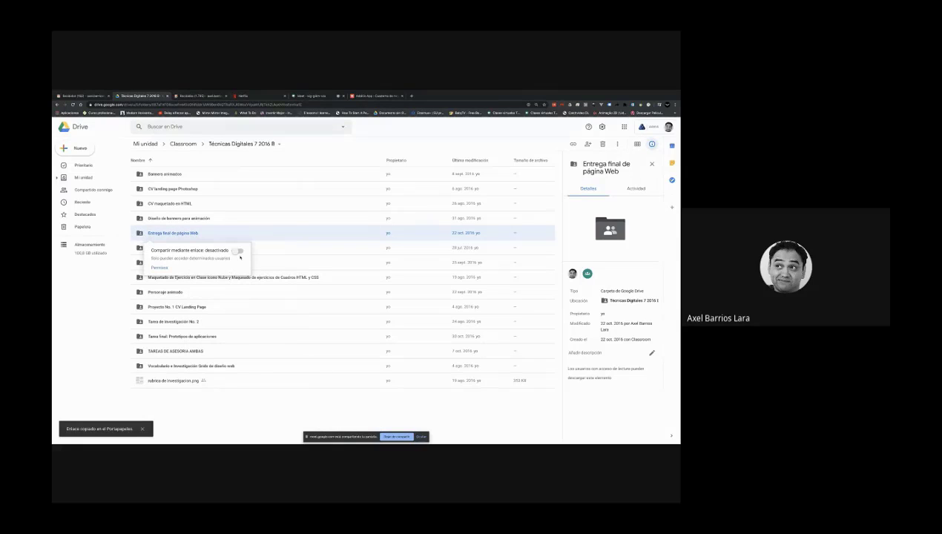
# Share the Entrega final de página Web folder by link so any Facultad de Arquitectura user with the link can view it.
pyautogui.click(159, 287)
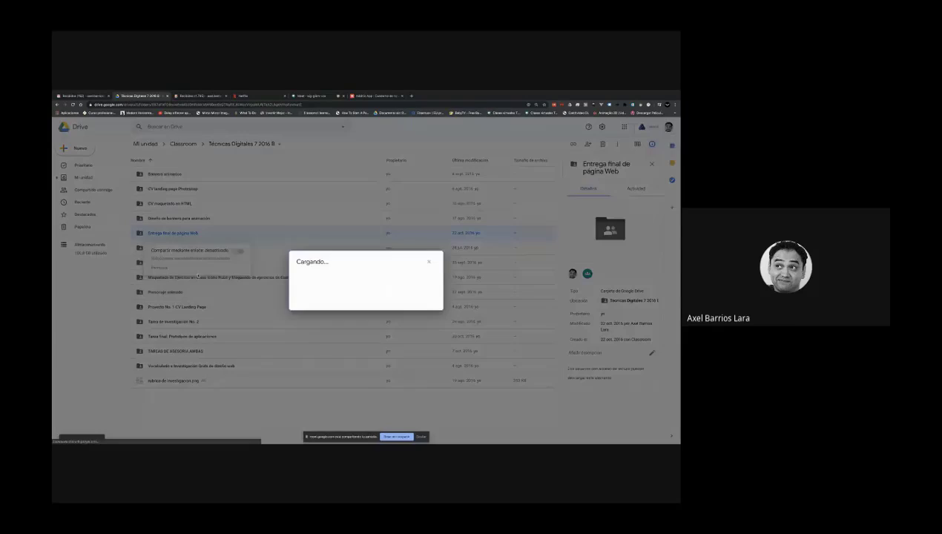
pyautogui.click(344, 252)
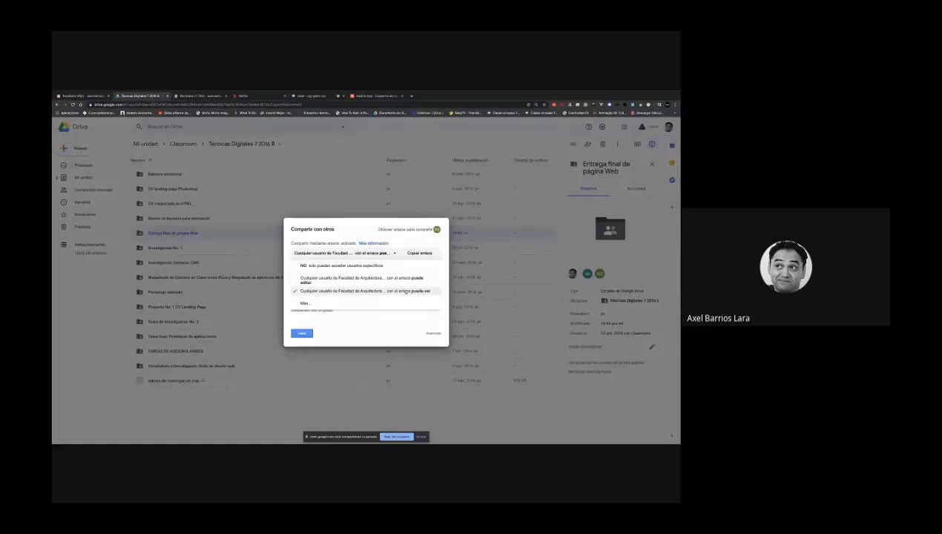
pyautogui.click(406, 292)
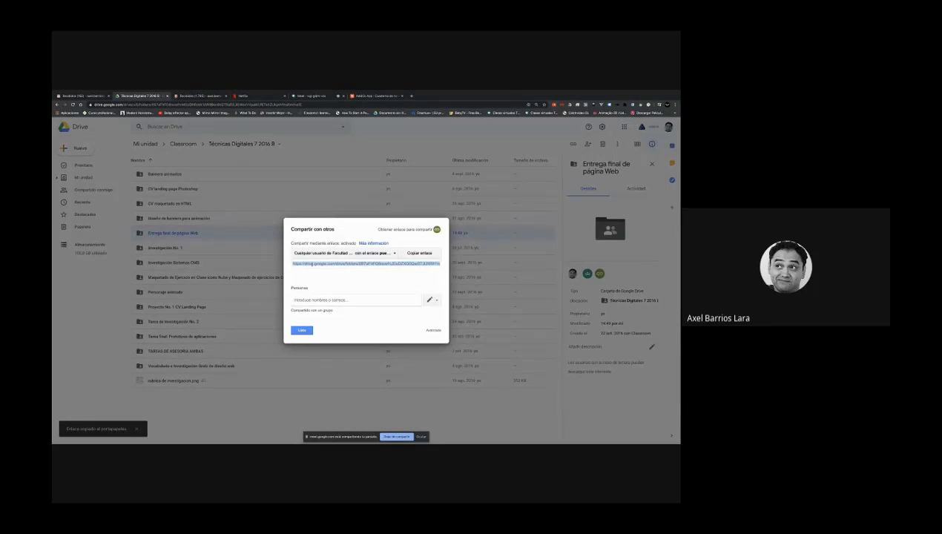
pyautogui.click(301, 330)
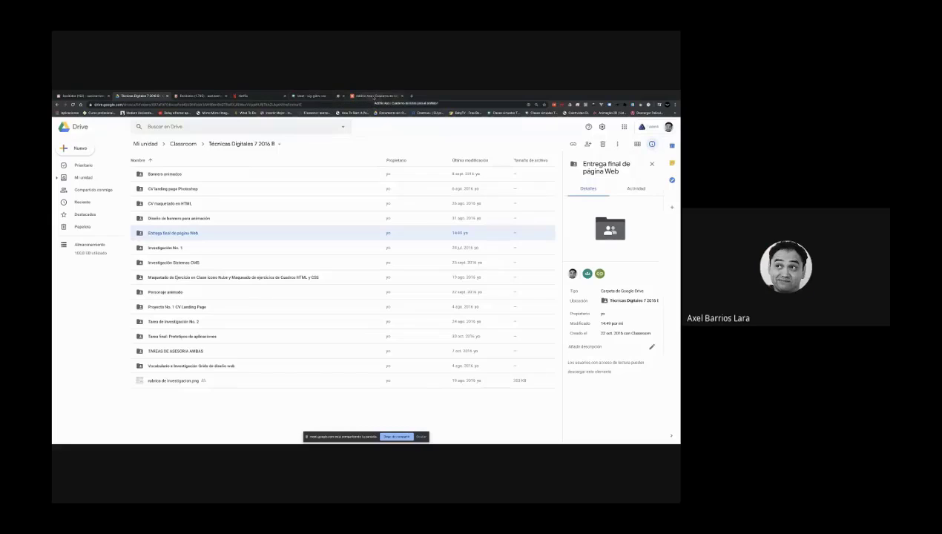
# Show the Additio App website, switch back to Meet to check the participants, and stop presenting the screen.
pyautogui.click(375, 96)
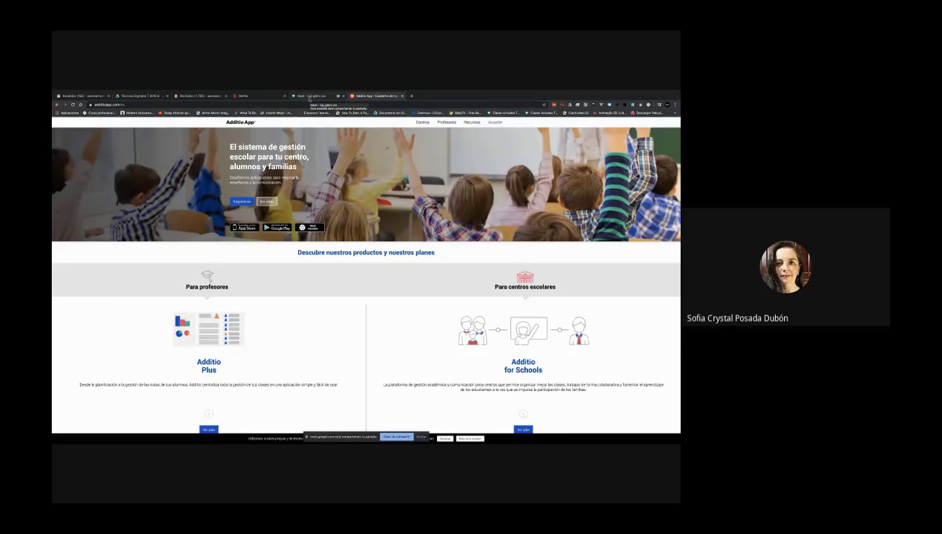
pyautogui.click(310, 96)
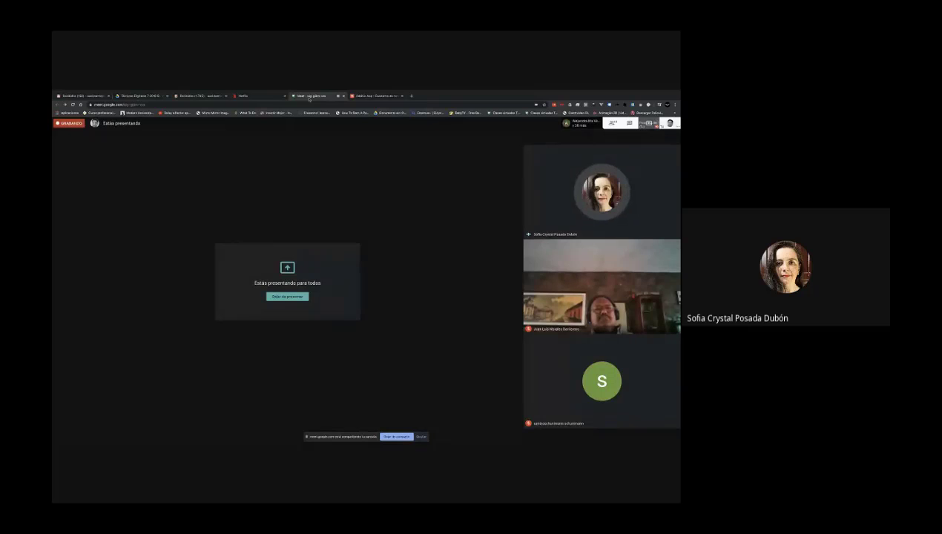
pyautogui.click(612, 123)
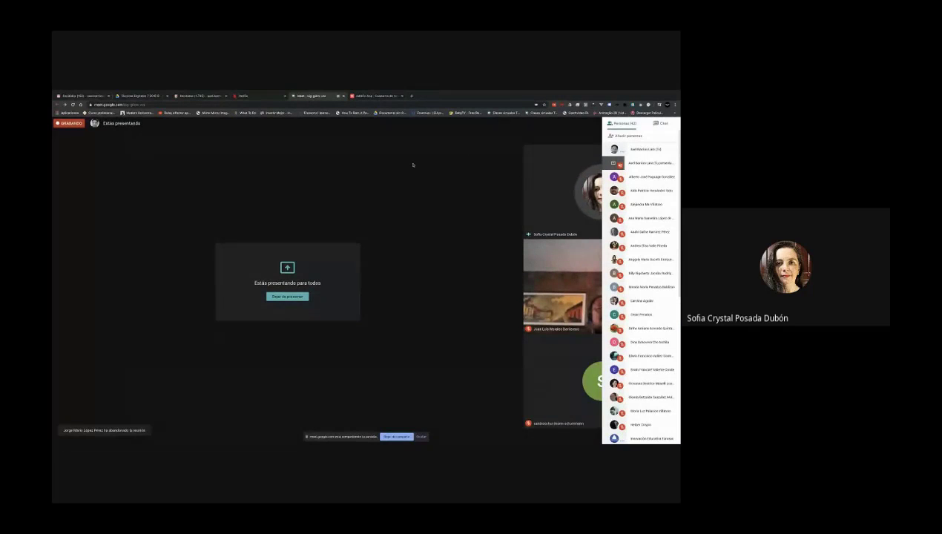
pyautogui.hotkey('ctrl', 'alt', 'p')
pyautogui.press('XF86AudioRaiseVolume')
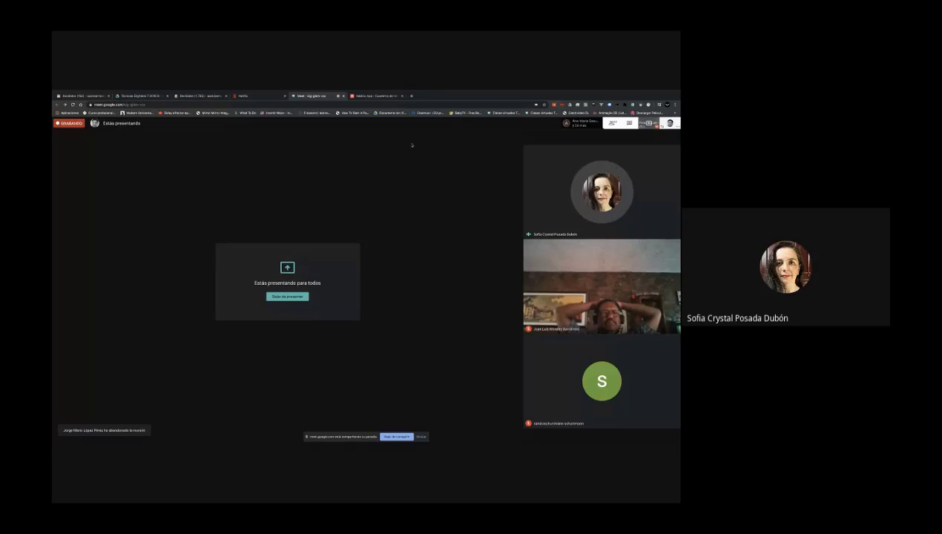
pyautogui.click(287, 296)
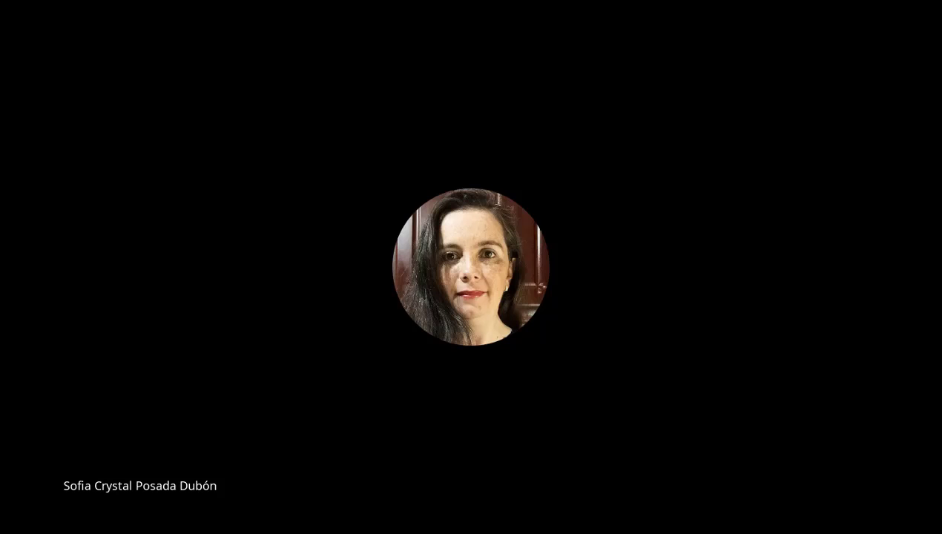